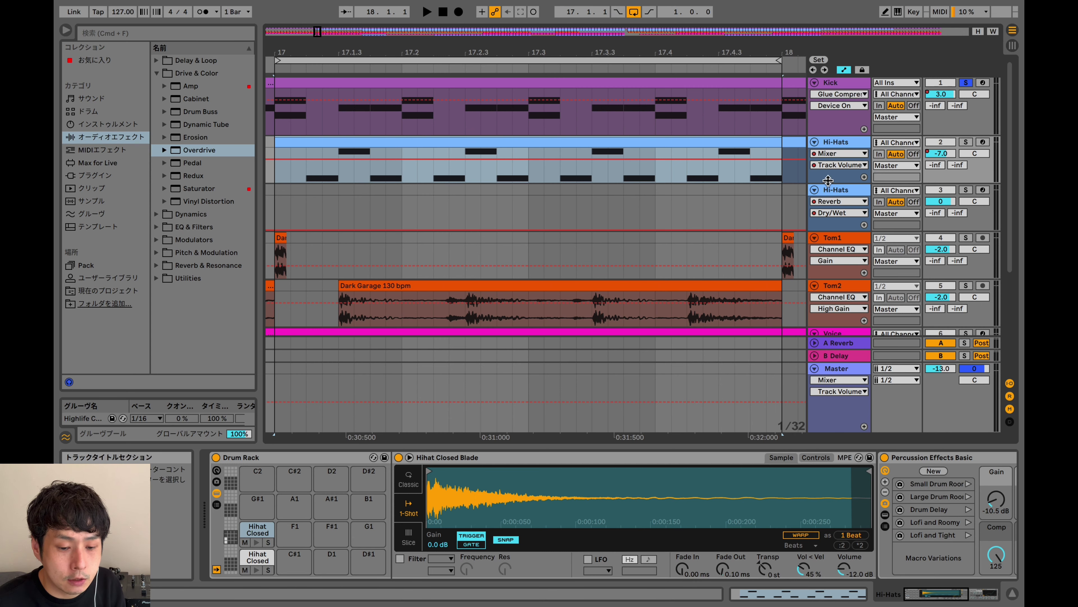
Step: Make the first Hi-Hats track taller and play the bar 17 loop with the Kick track's solo turned off
drag(825, 183, 831, 205)
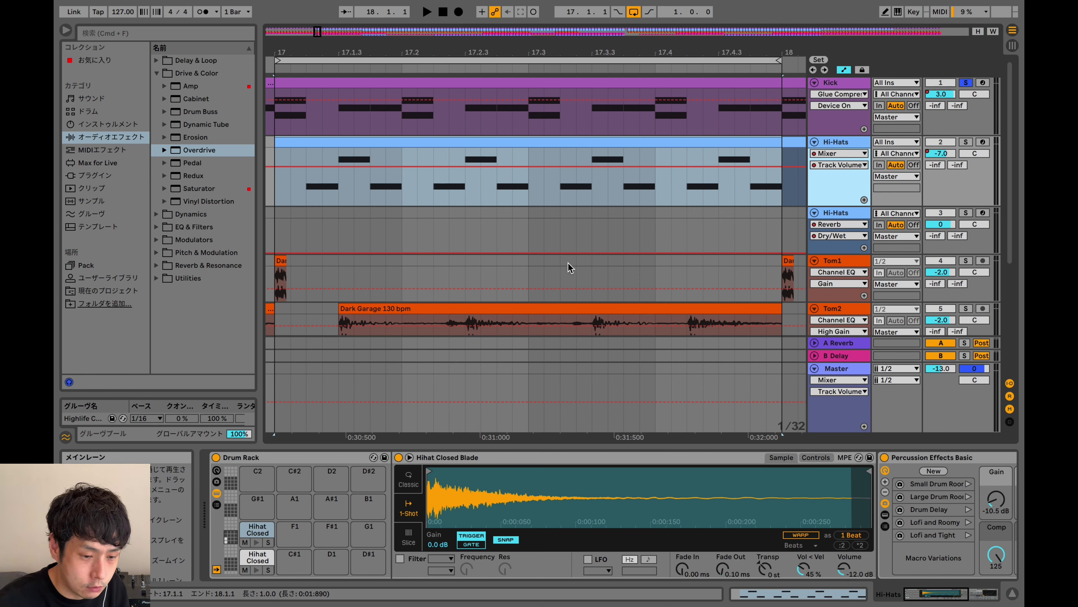
key(space)
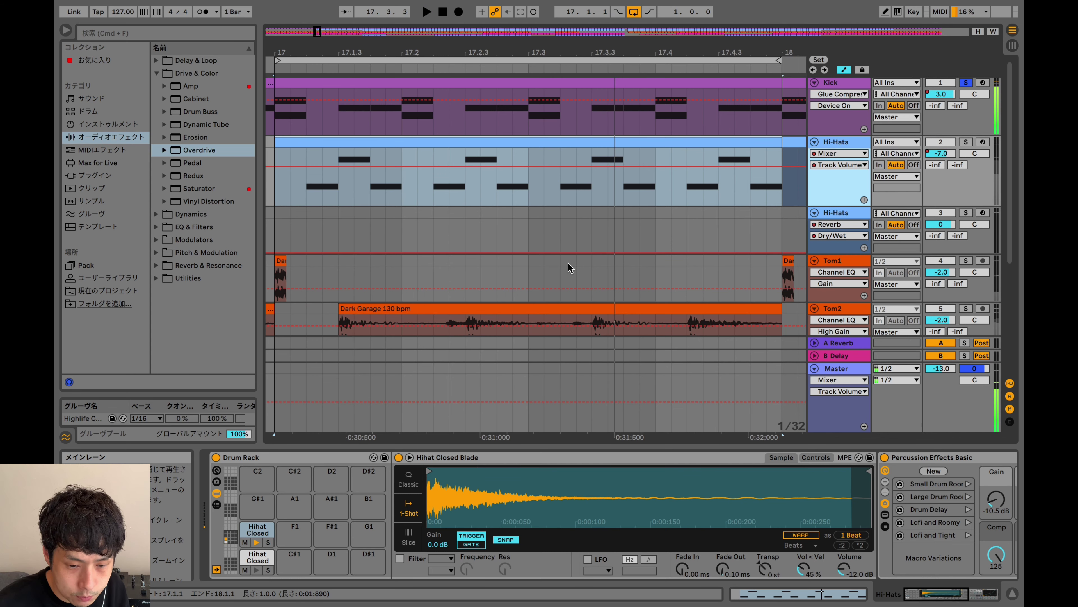
click(965, 82)
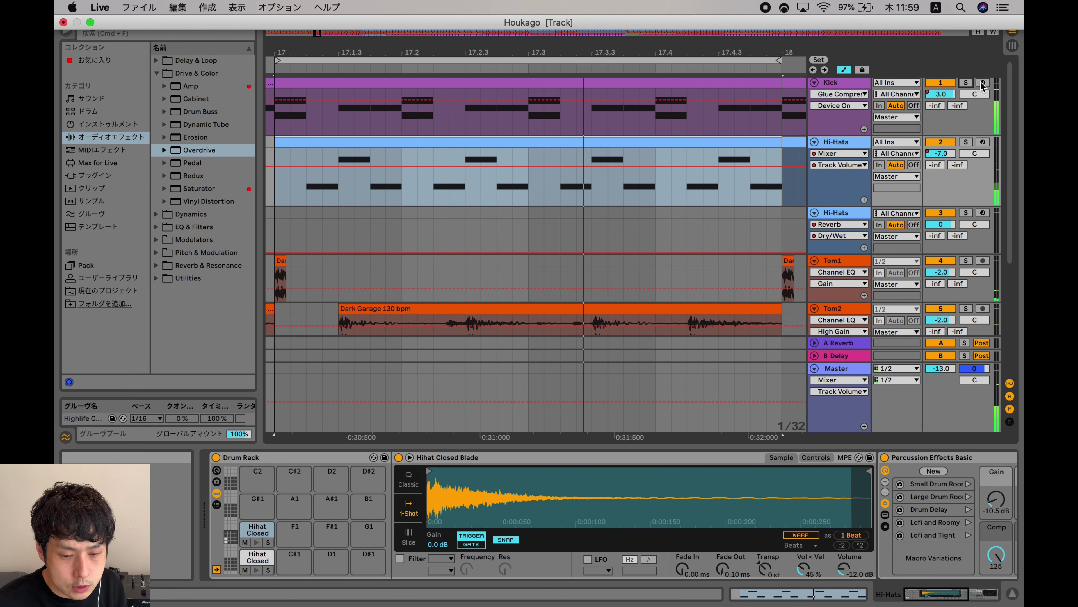
Step: Compare the first Hi-Hats track on its own with the full mix by toggling its solo during playback
click(965, 143)
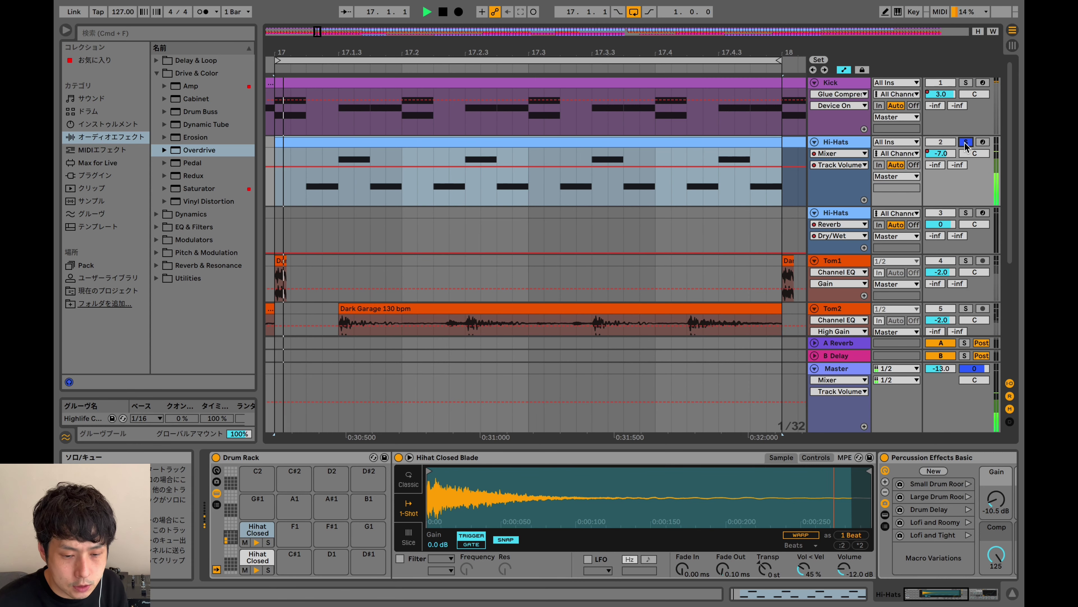
click(967, 142)
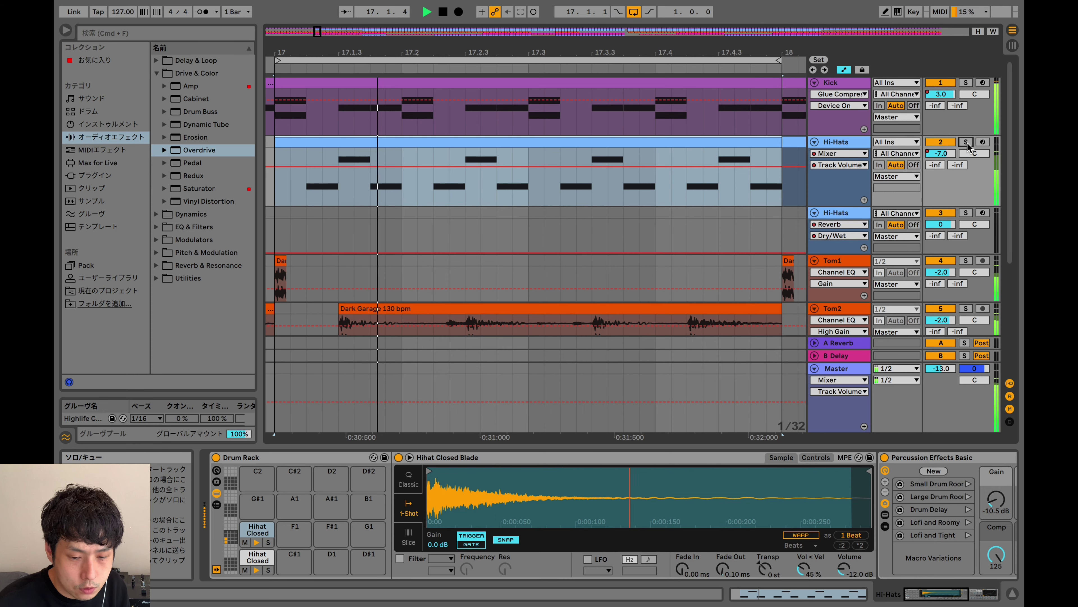
click(966, 142)
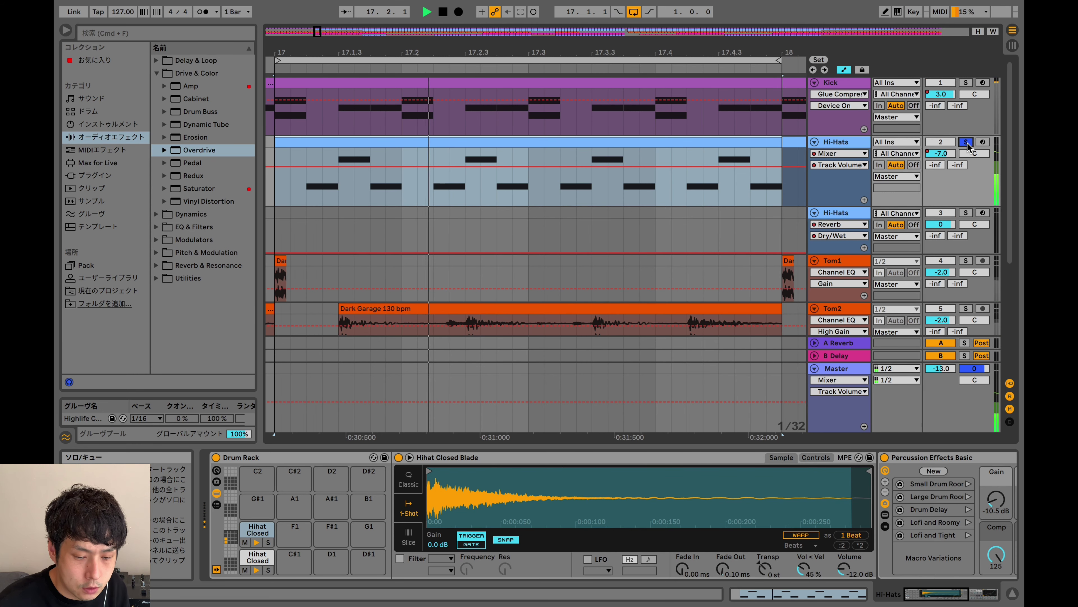
click(967, 142)
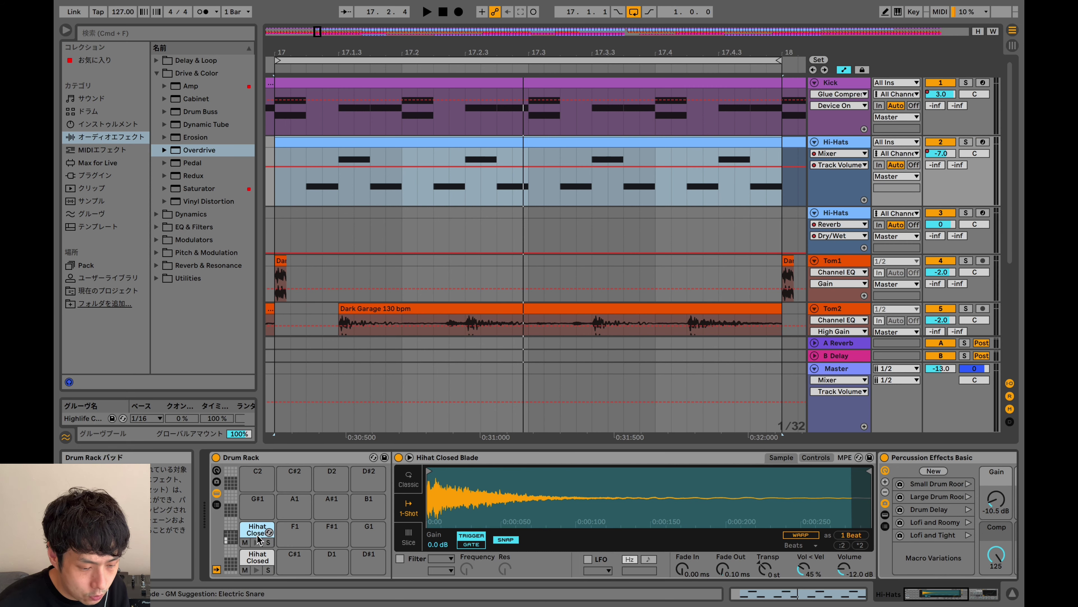
Step: Audition the two Hihat Closed pads in the Drum Rack one after the other
click(258, 543)
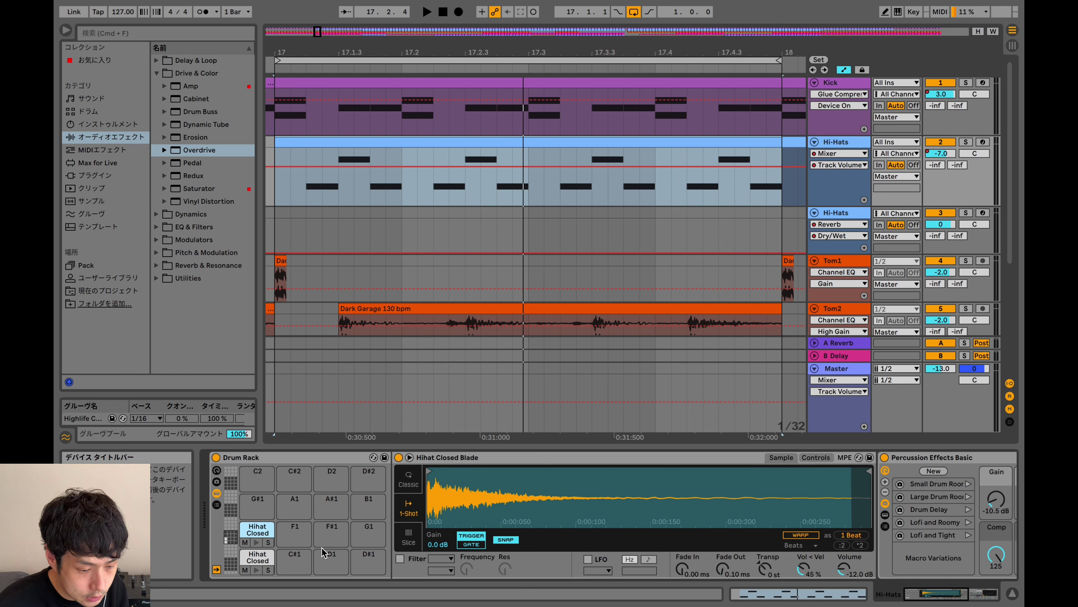
click(257, 571)
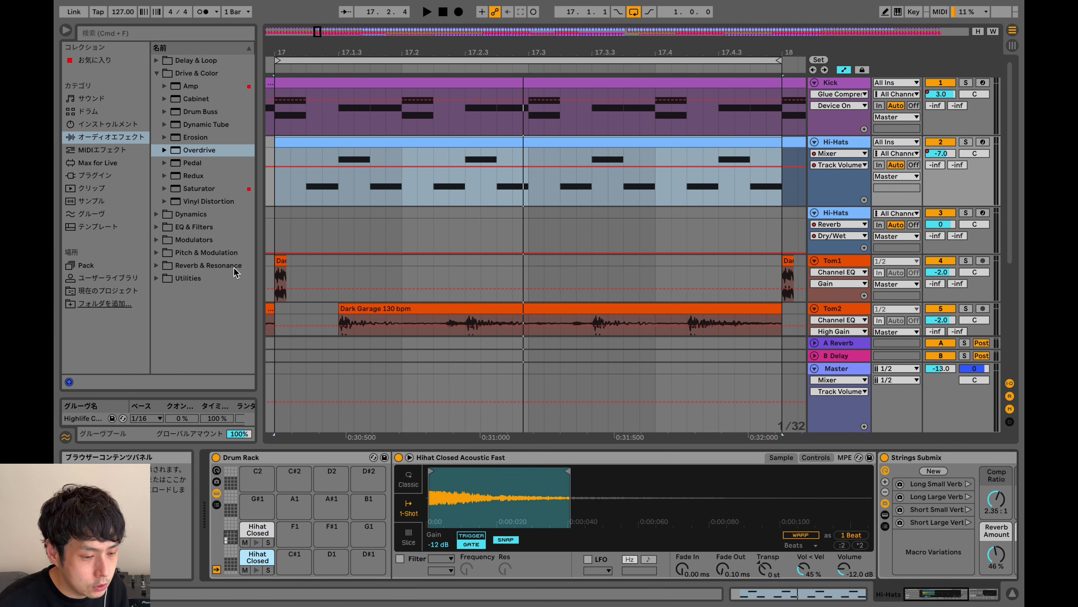
Step: List the Hihat samples in the drum browser in place of the Kick samples, and widen the browser slightly
click(87, 111)
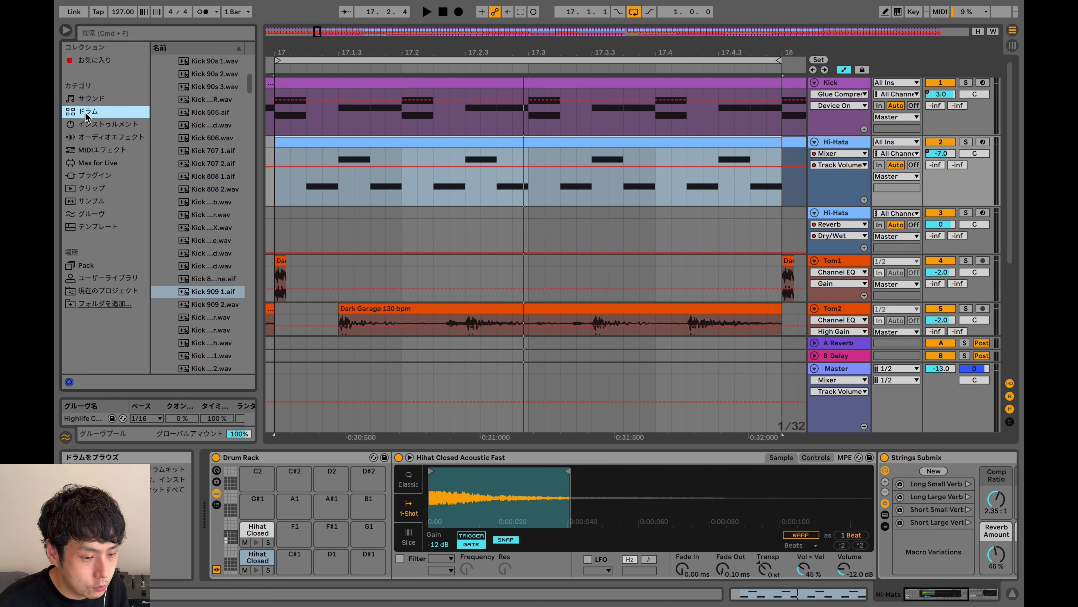
scroll(176, 193, up, 5)
click(164, 163)
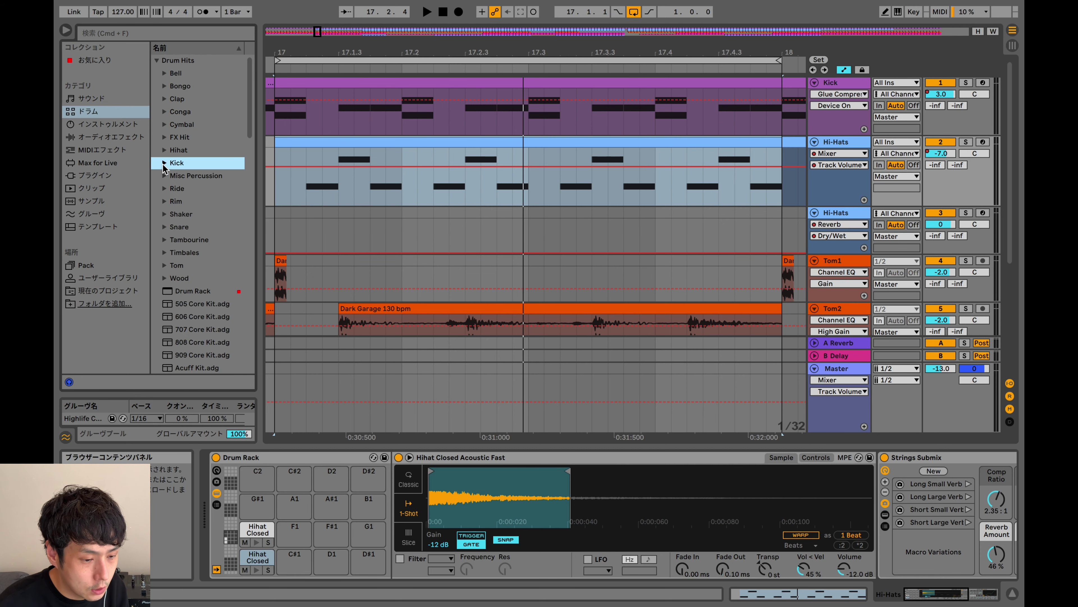
click(165, 149)
scroll(204, 225, down, 4)
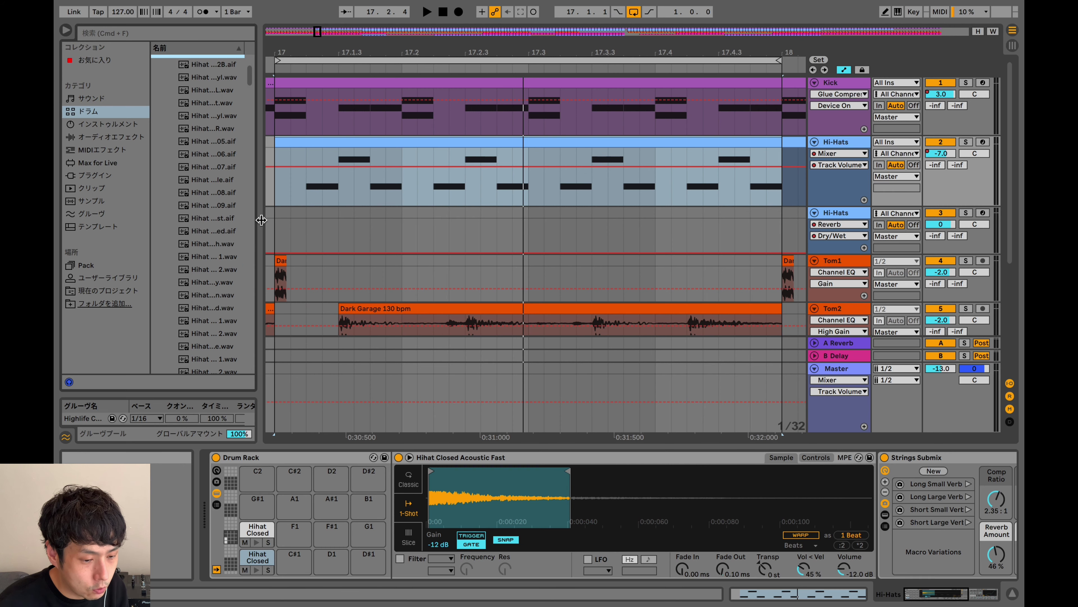
mouse_move(260, 220)
mouse_down()
mouse_move(332, 225)
mouse_move(266, 226)
mouse_up()
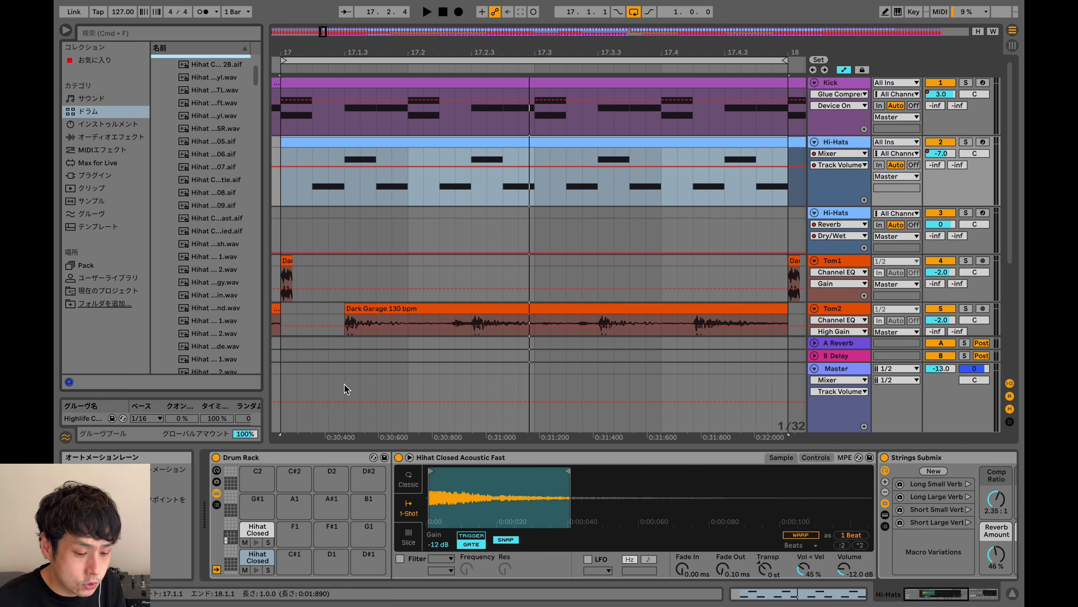
Step: Audition the Hihat Closed Blade pad and examine its sample and effect chain
click(257, 542)
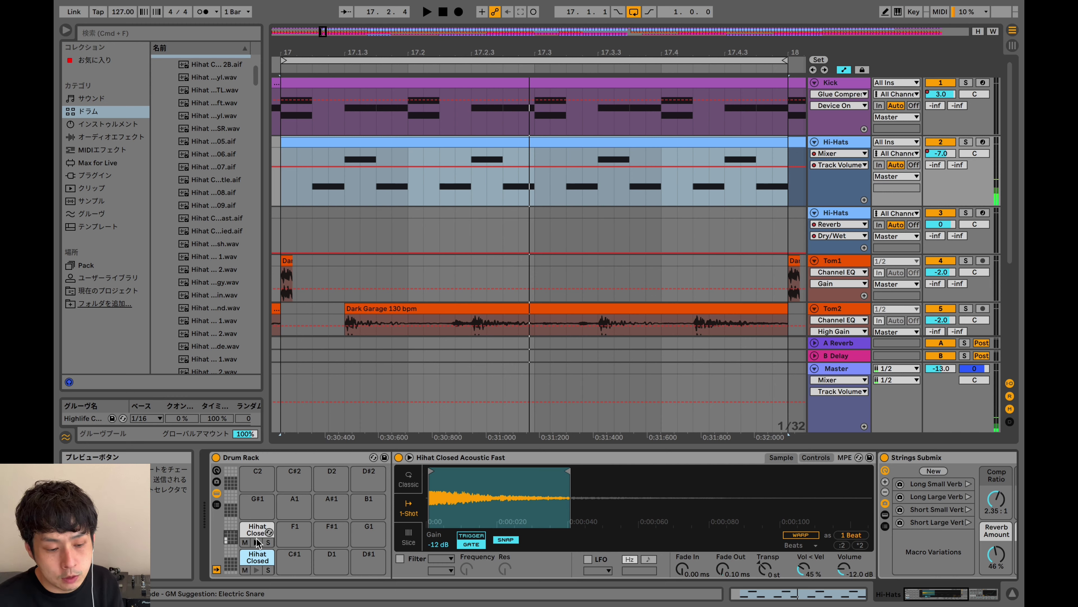
click(257, 531)
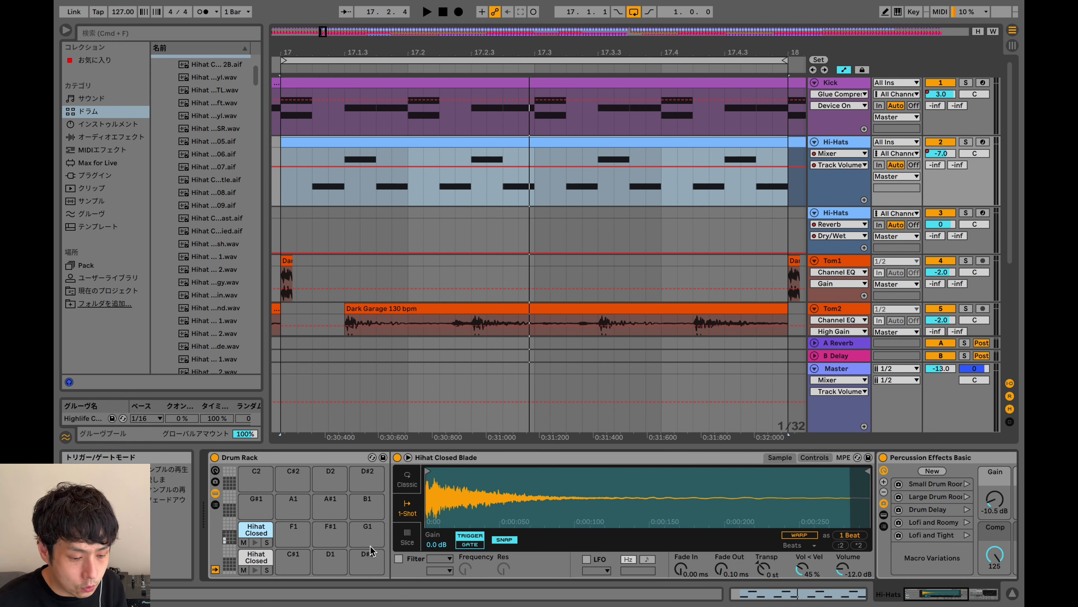
click(255, 543)
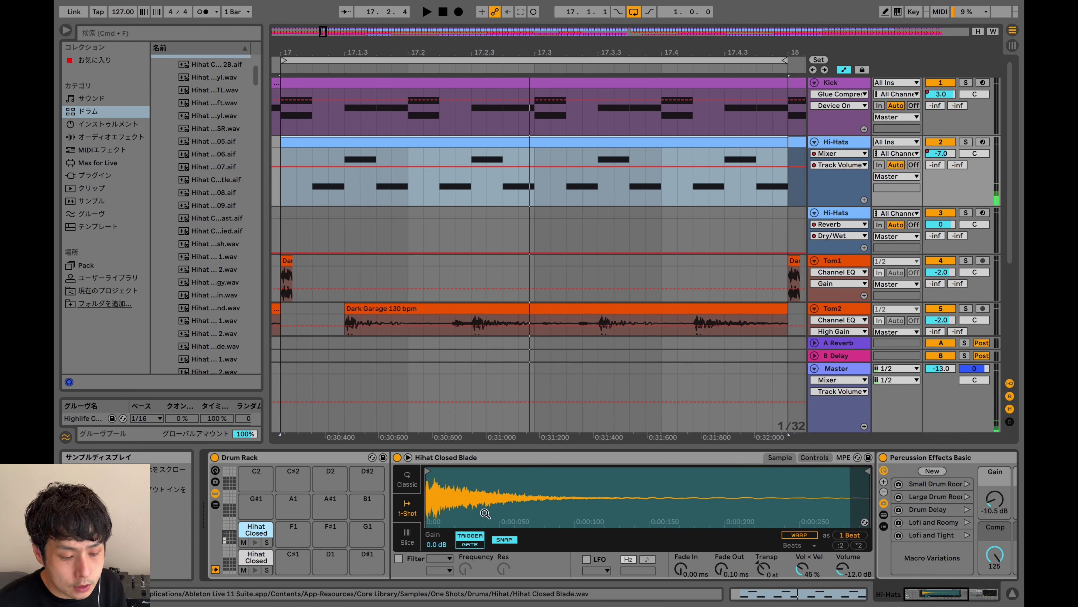
scroll(486, 513, right, 10)
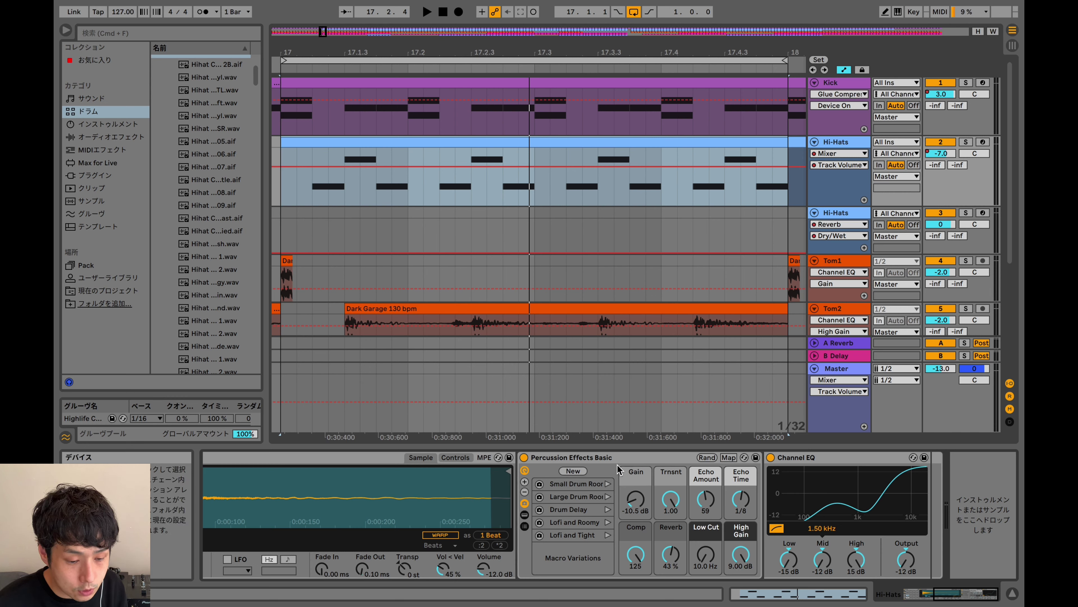
scroll(585, 520, left, 10)
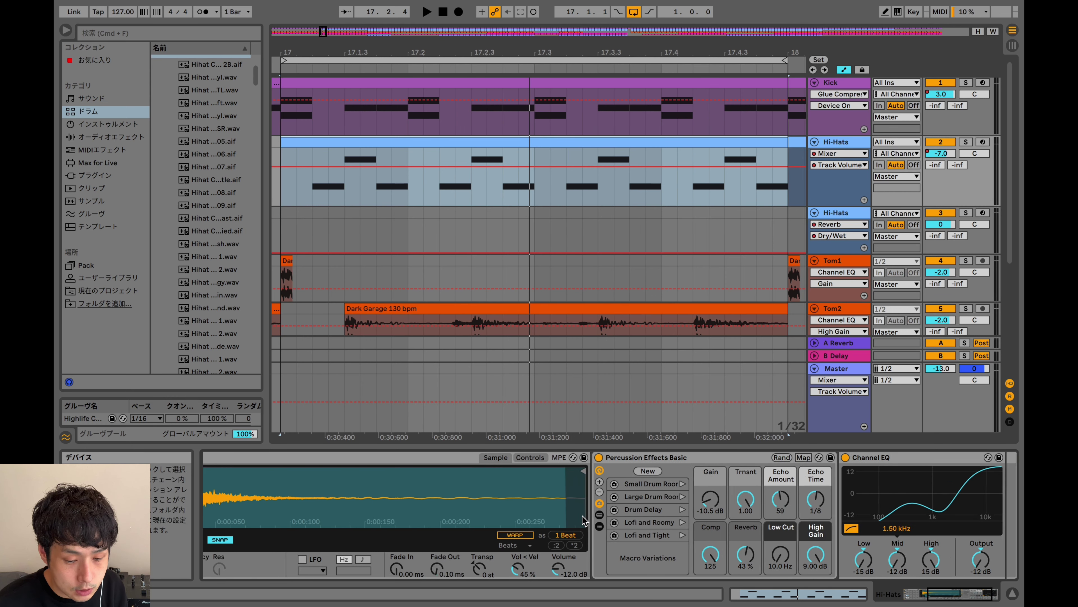
scroll(585, 521, right, 5)
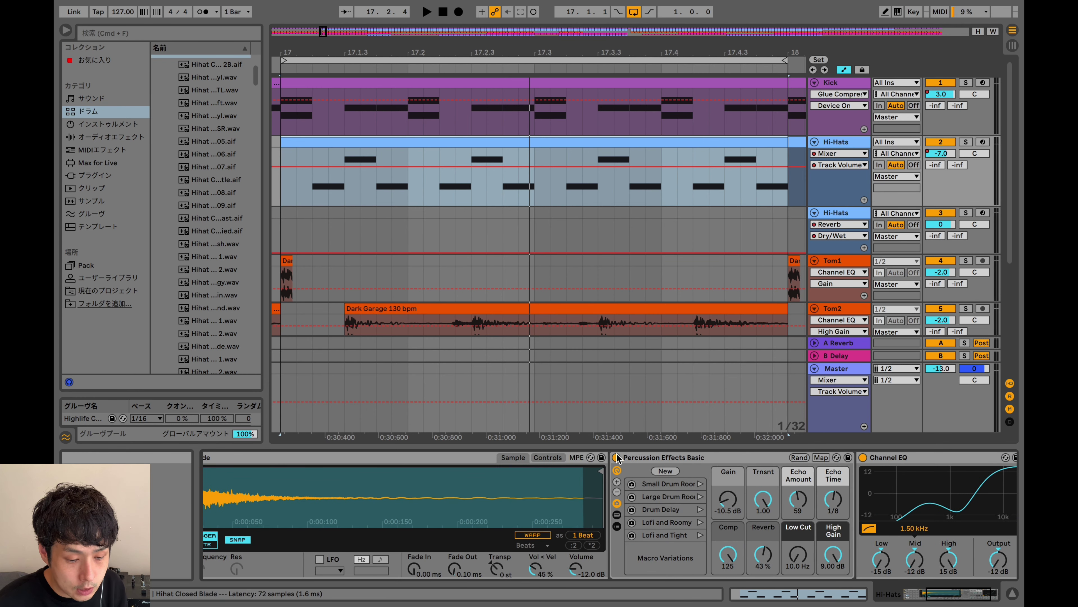
Step: Turn off Percussion Effects Basic and Channel EQ for the Hihat Closed Blade sound and audition it dry
click(830, 458)
key(0)
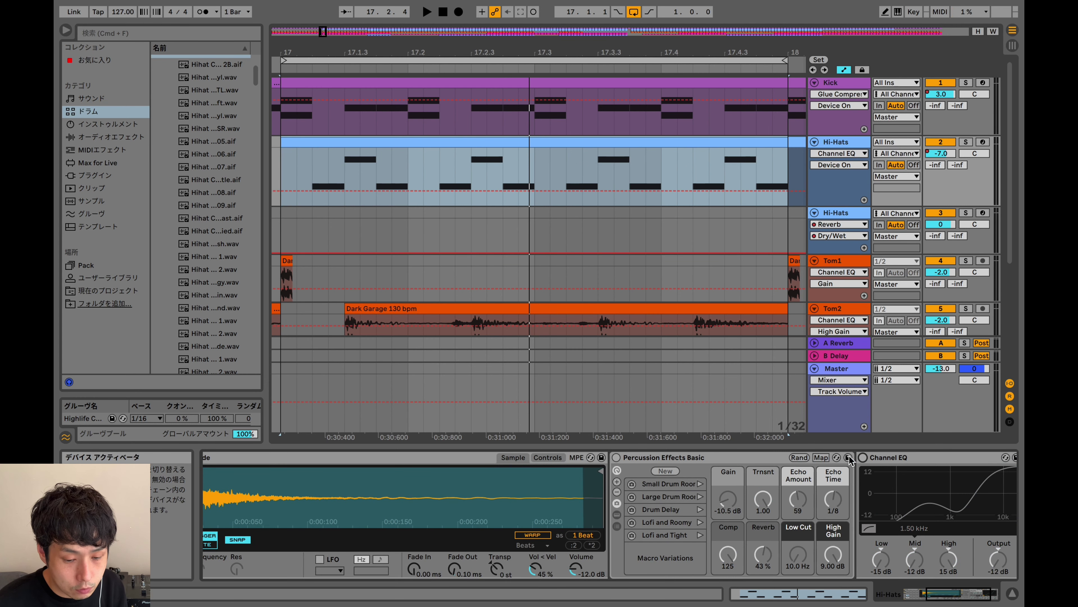
scroll(347, 536, left, 10)
click(256, 542)
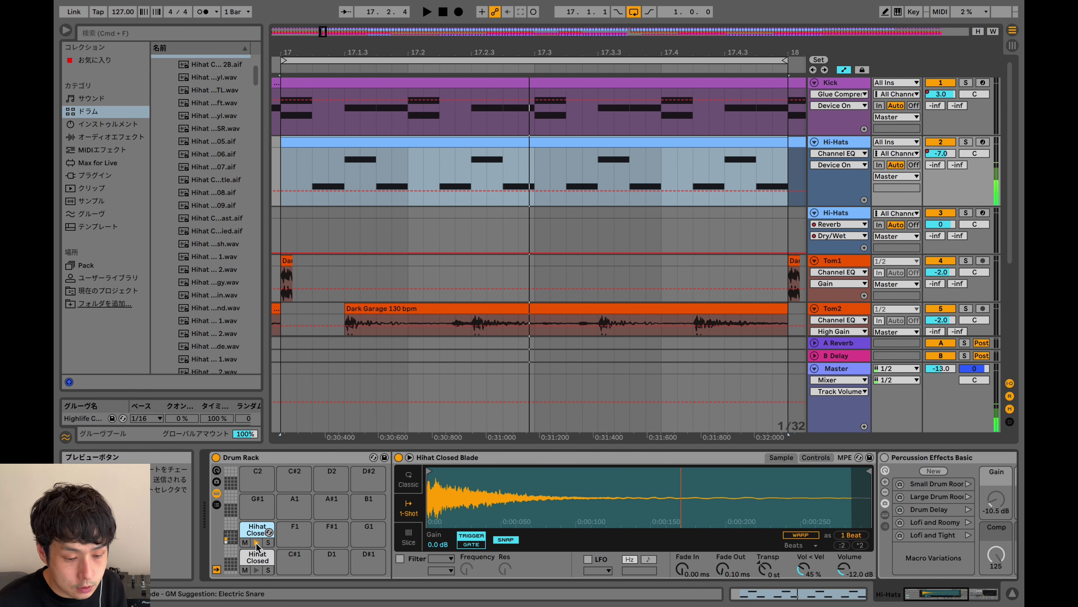
Step: Turn Channel EQ back on for the Hihat Closed Blade sound and audition the pad with only the EQ
scroll(552, 510, right, 5)
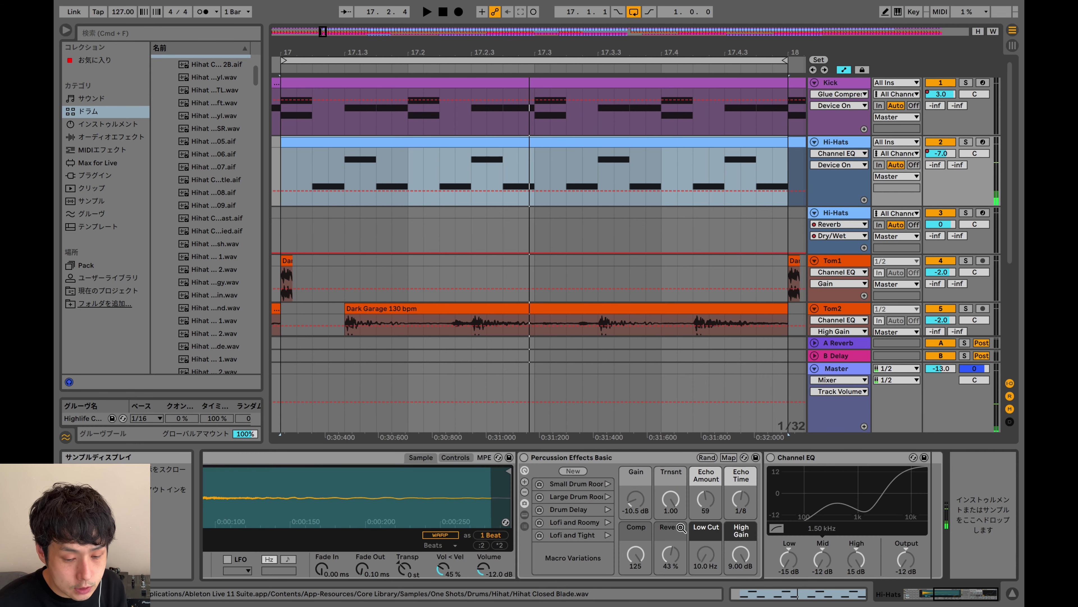
click(770, 458)
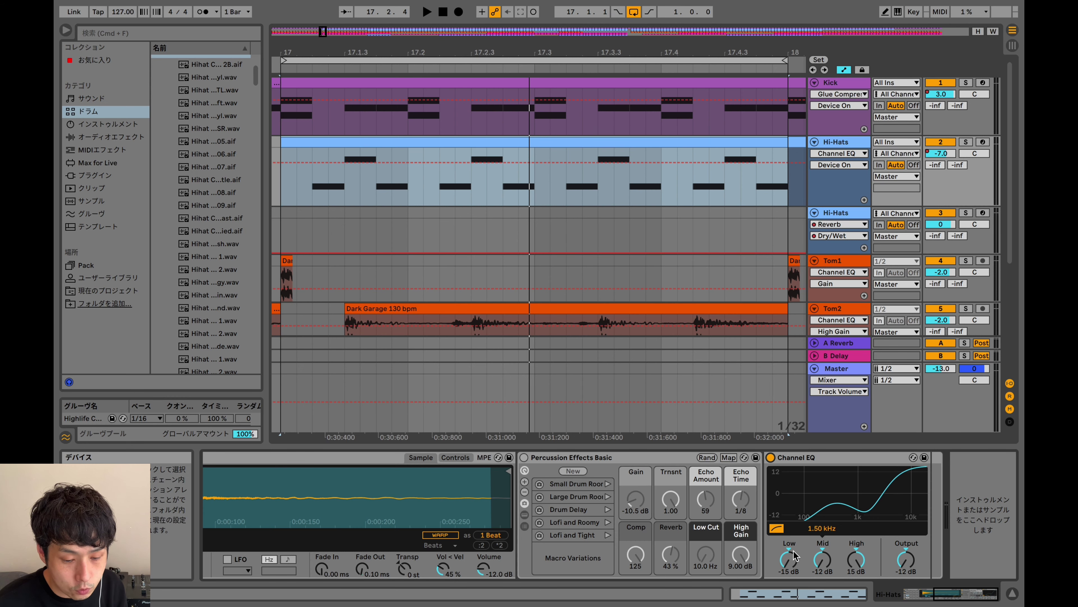
scroll(713, 540, left, 8)
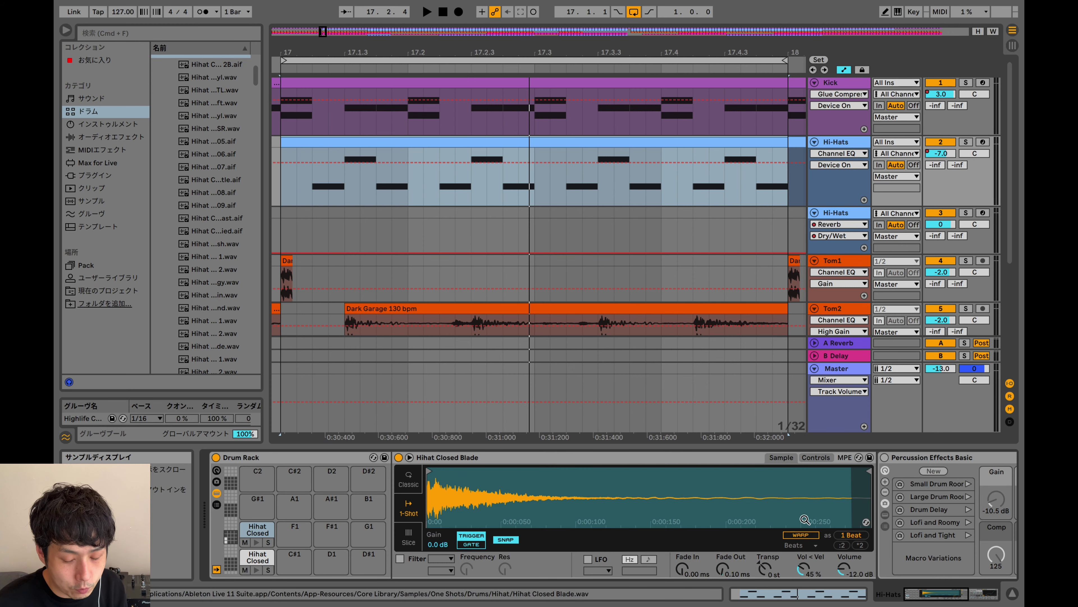
scroll(803, 518, right, 8)
scroll(804, 518, left, 8)
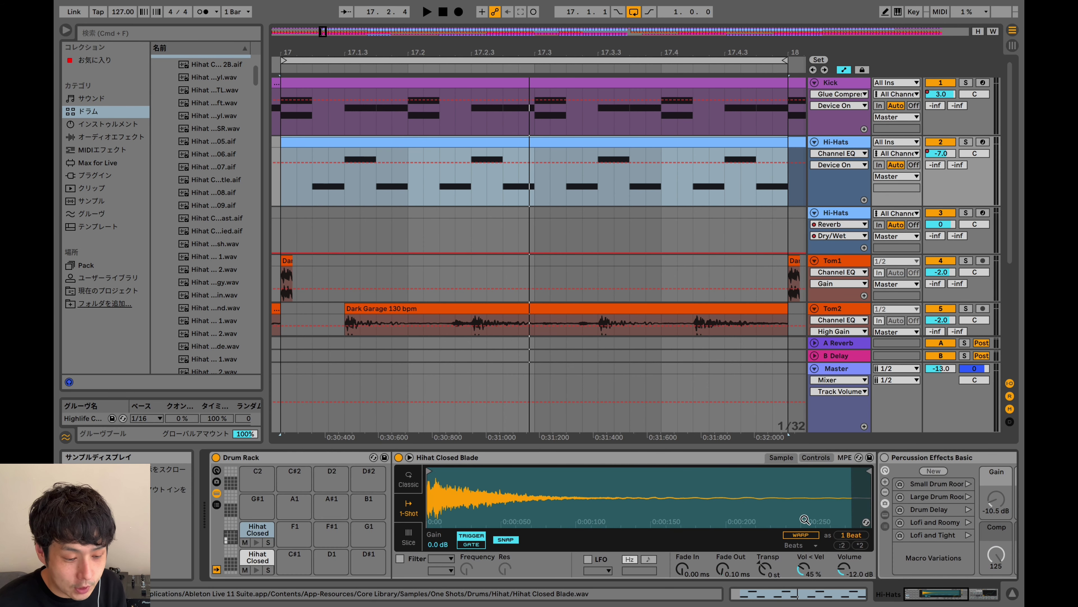
click(256, 543)
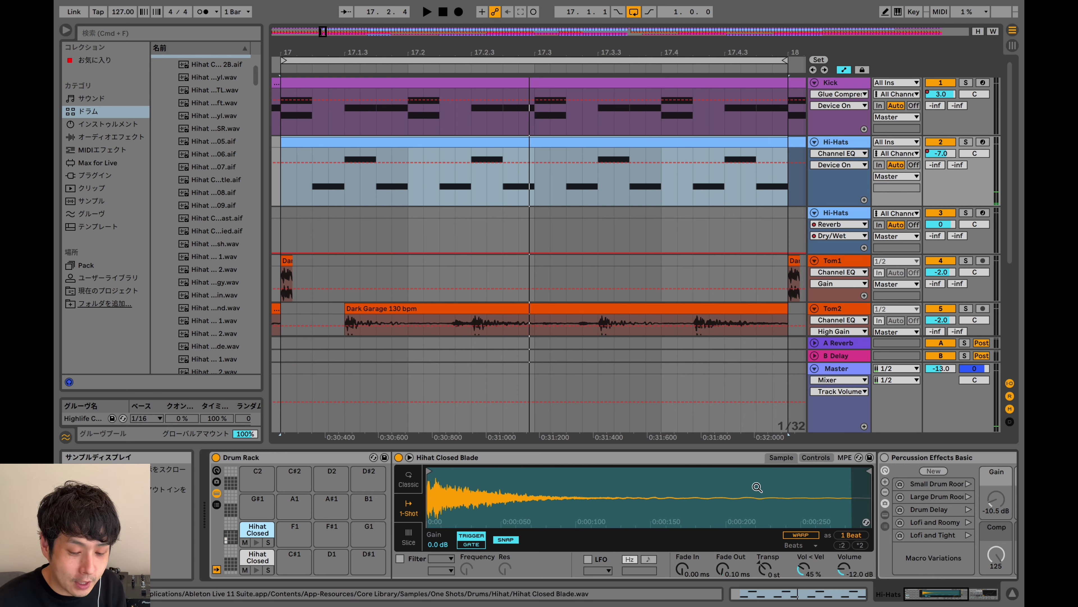
Step: Reactivate Percussion Effects Basic on the Hihat Closed Blade pad and audition it with both effects
scroll(781, 530, right, 8)
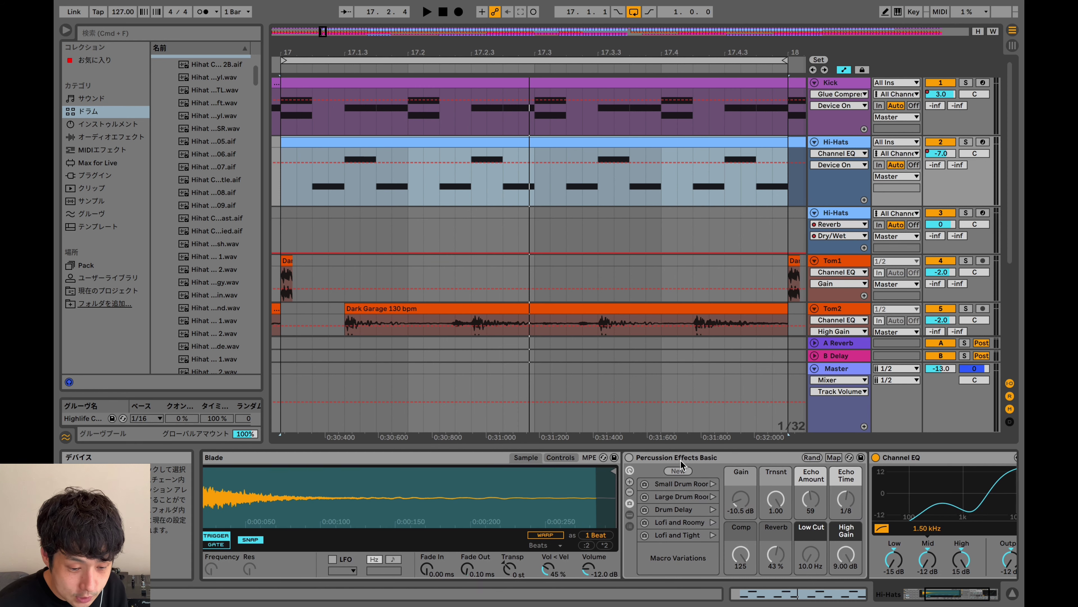
click(629, 458)
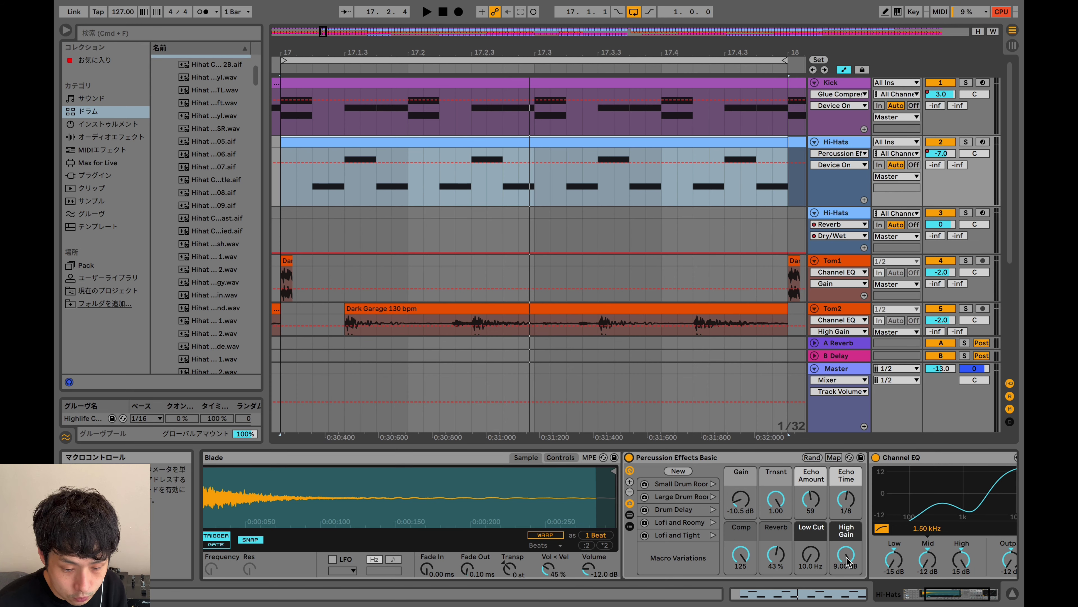
scroll(657, 559, left, 5)
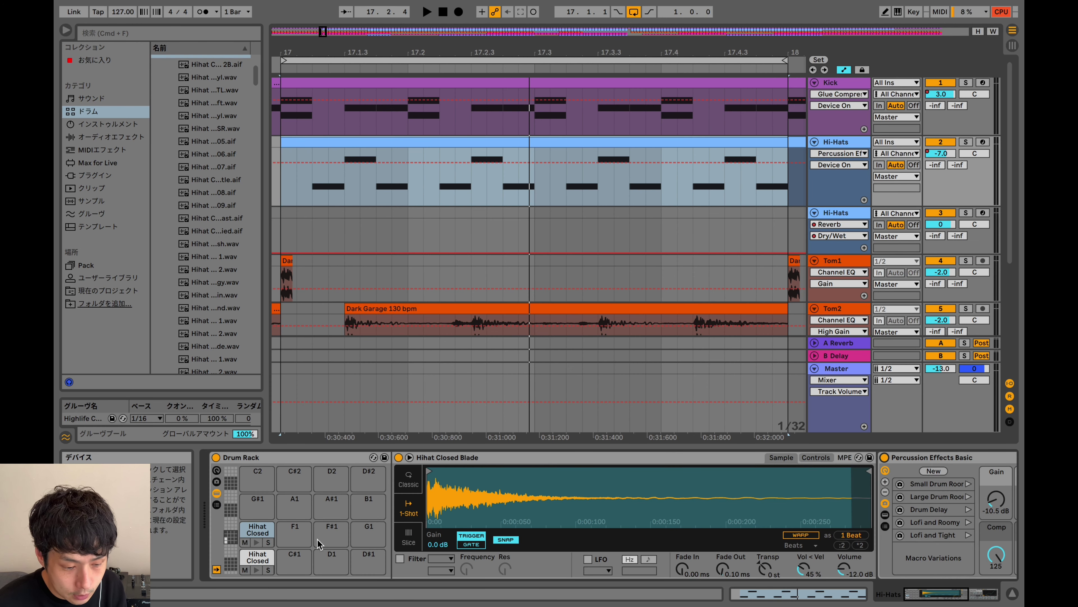
click(256, 543)
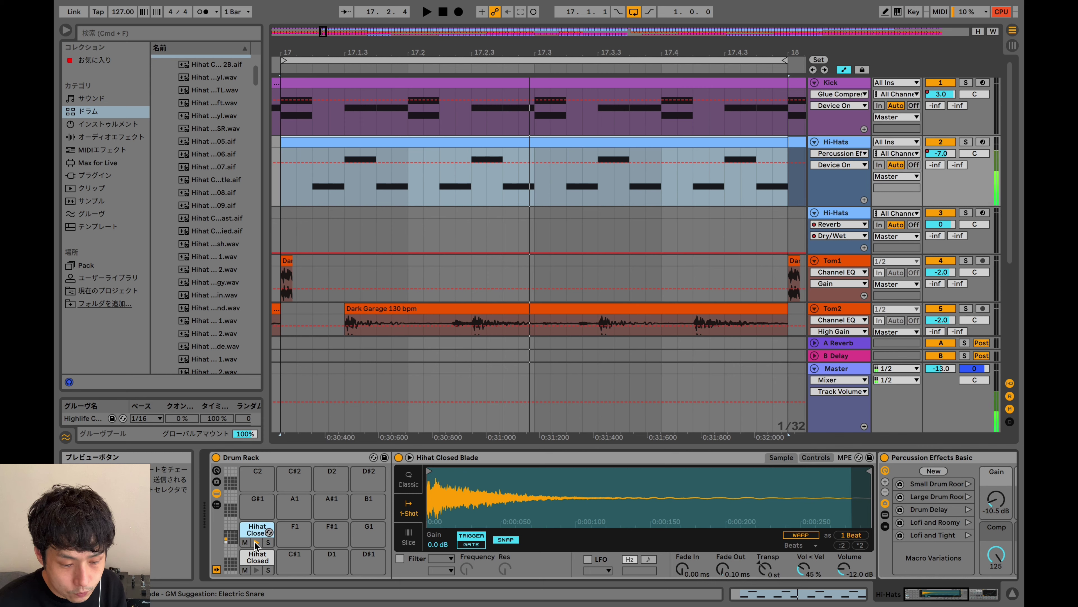
Step: Solo the Hihat Closed Blade pad and the first Hi-Hats track, and play the loop
click(268, 543)
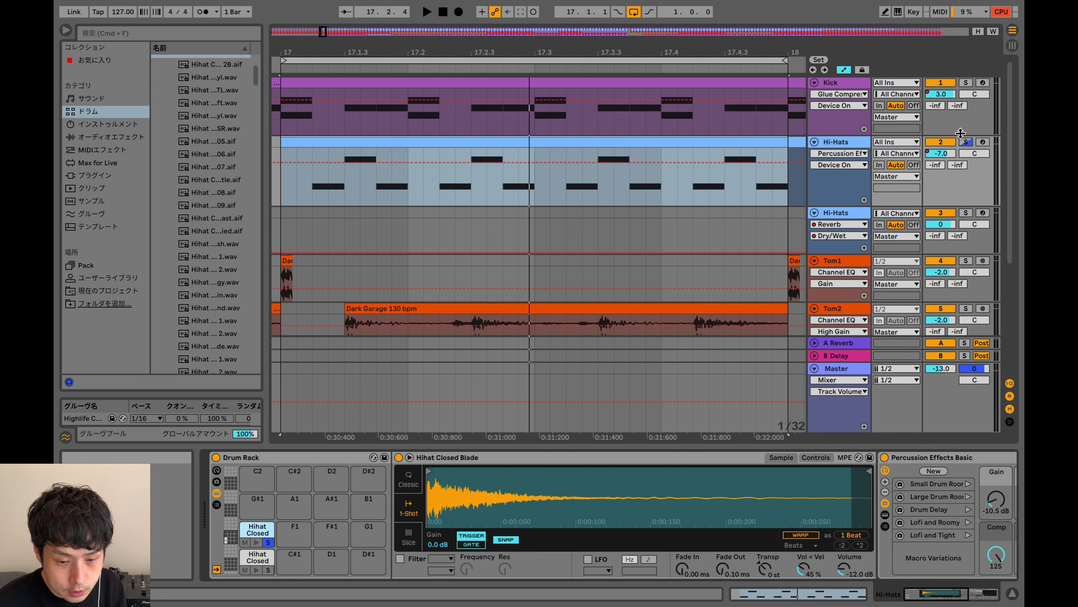
click(965, 142)
key(space)
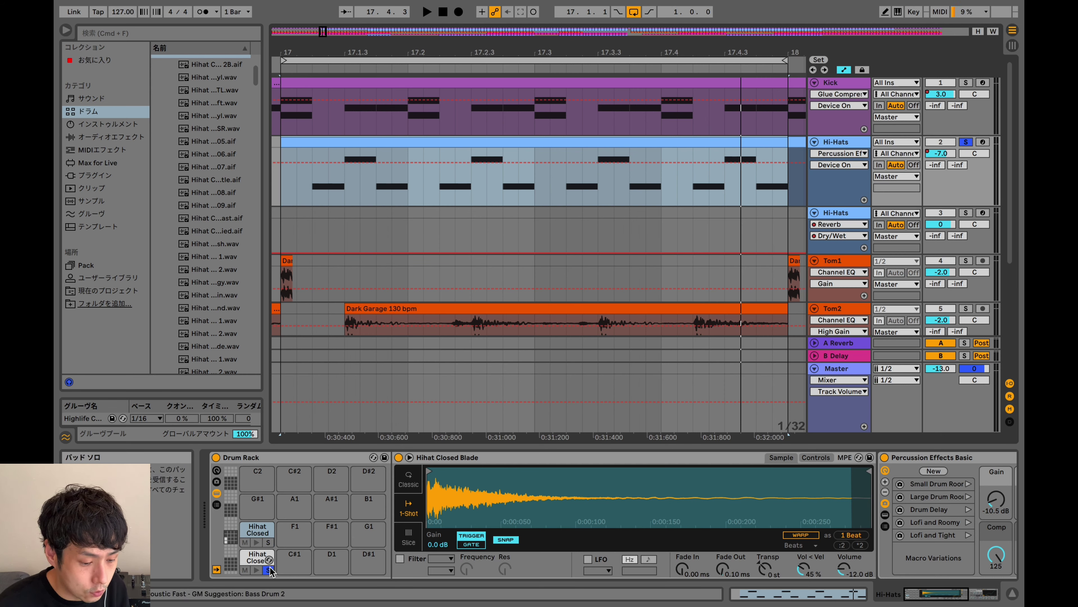
Step: Audition the Hihat Closed Acoustic Fast pad and examine its effect chain with Strings Submix and Channel EQ
click(256, 571)
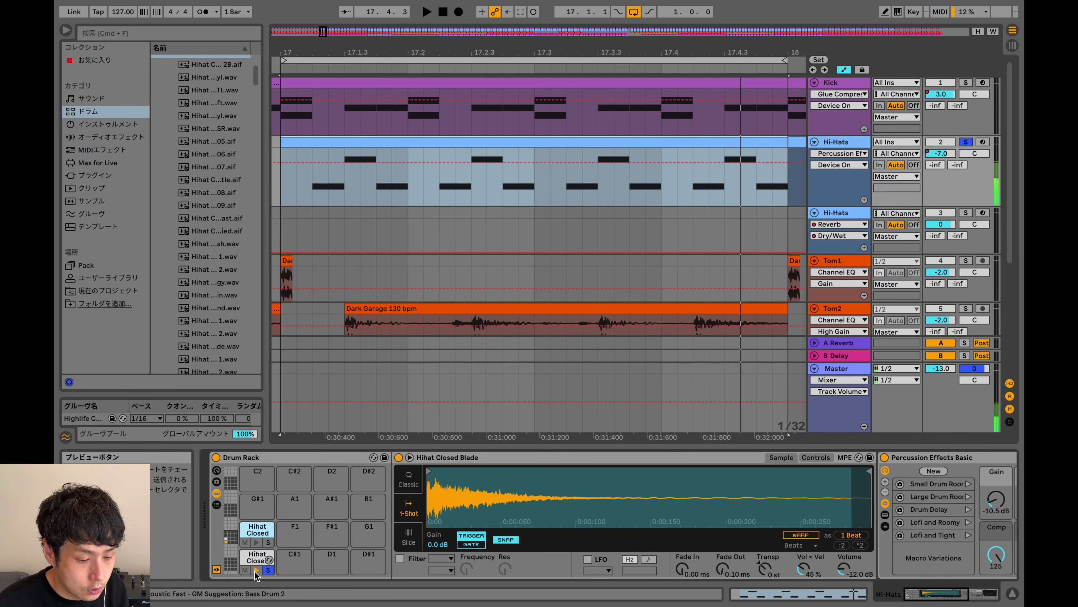
click(256, 570)
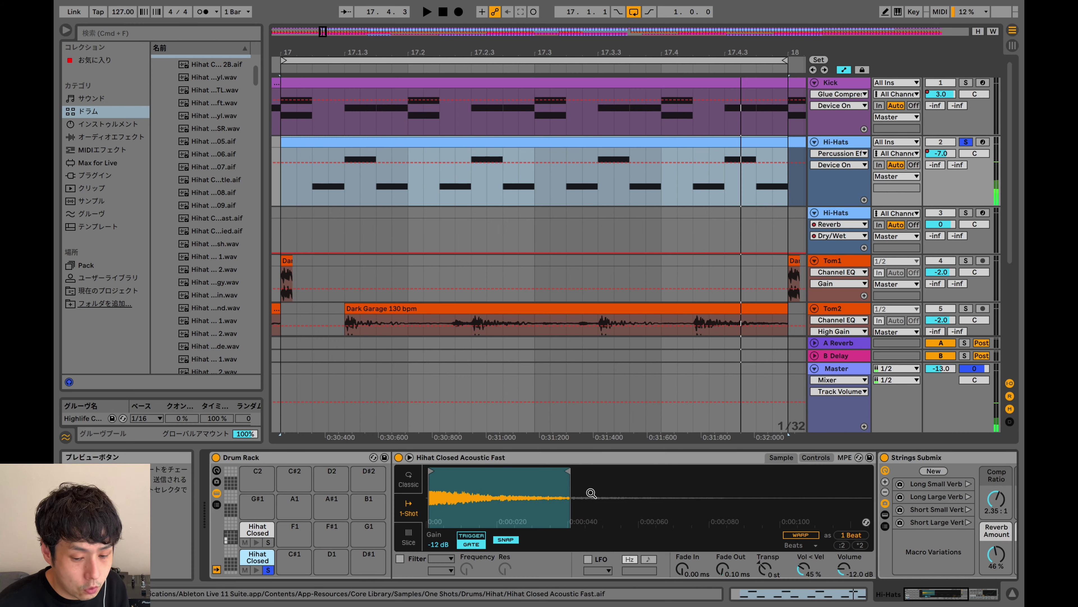
scroll(639, 469, right, 5)
scroll(638, 468, right, 3)
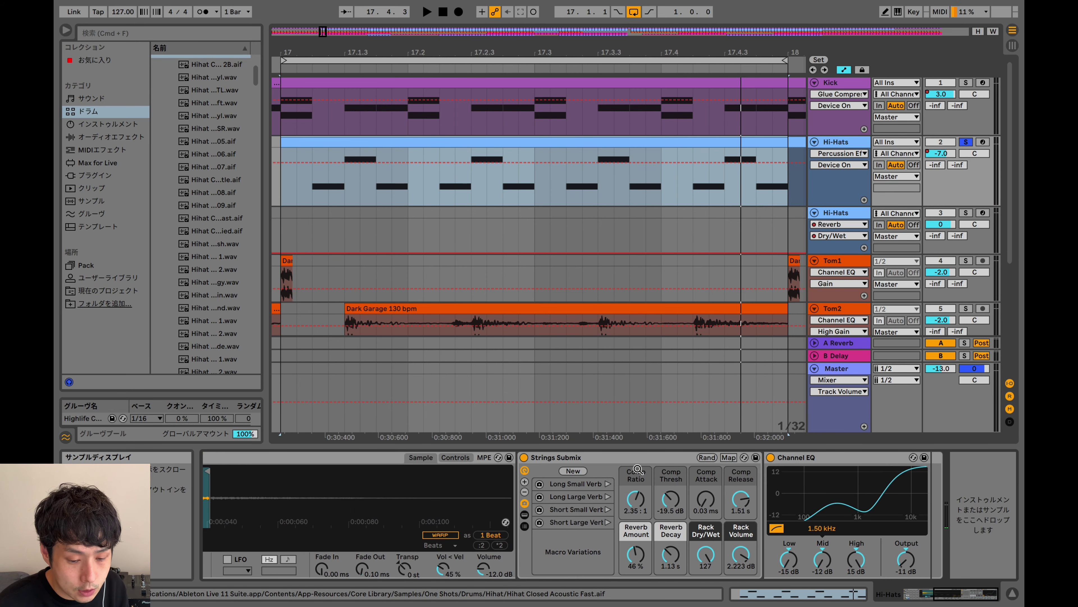
Step: Turn off Strings Submix and Channel EQ on the Hihat Closed Acoustic Fast pad and audition the dry sample
click(688, 457)
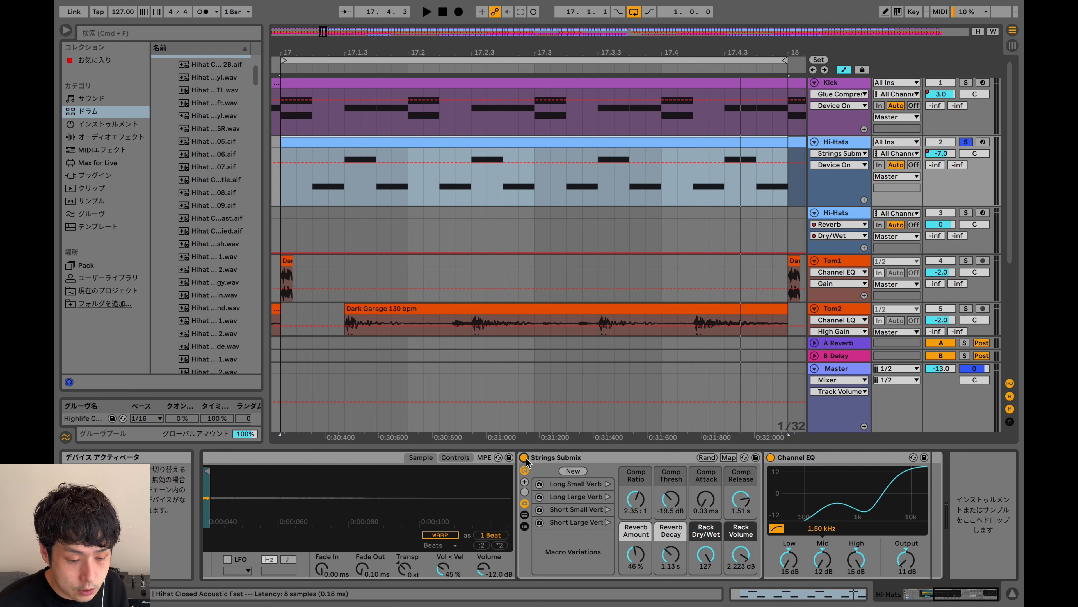
click(771, 458)
scroll(590, 492, left, 8)
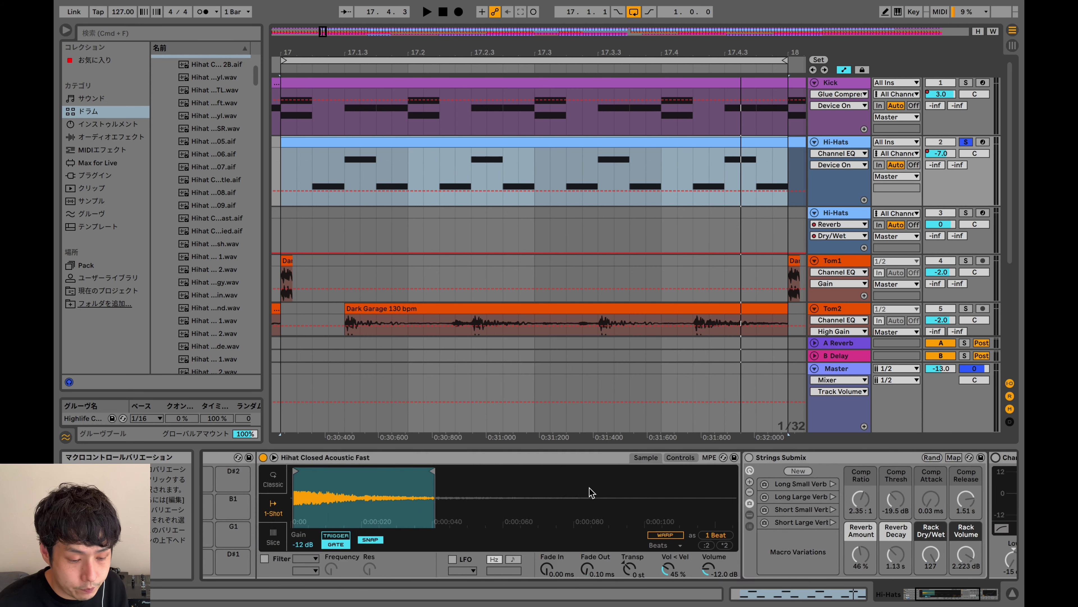
click(257, 569)
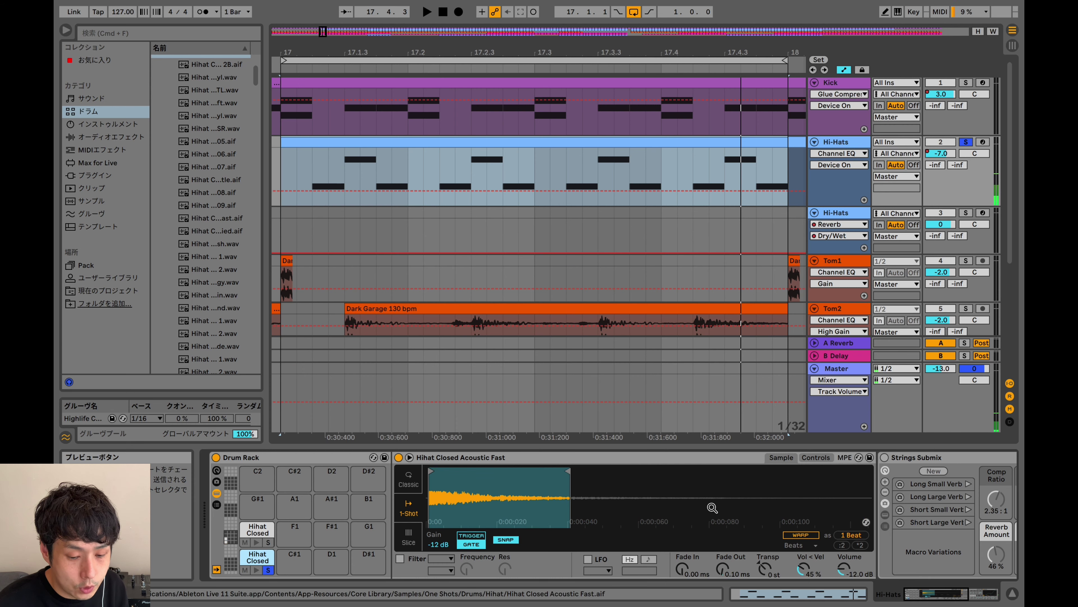
Step: Reactivate Strings Submix on the Hihat Closed Acoustic Fast pad and audition it without the EQ
scroll(710, 505, right, 5)
click(717, 459)
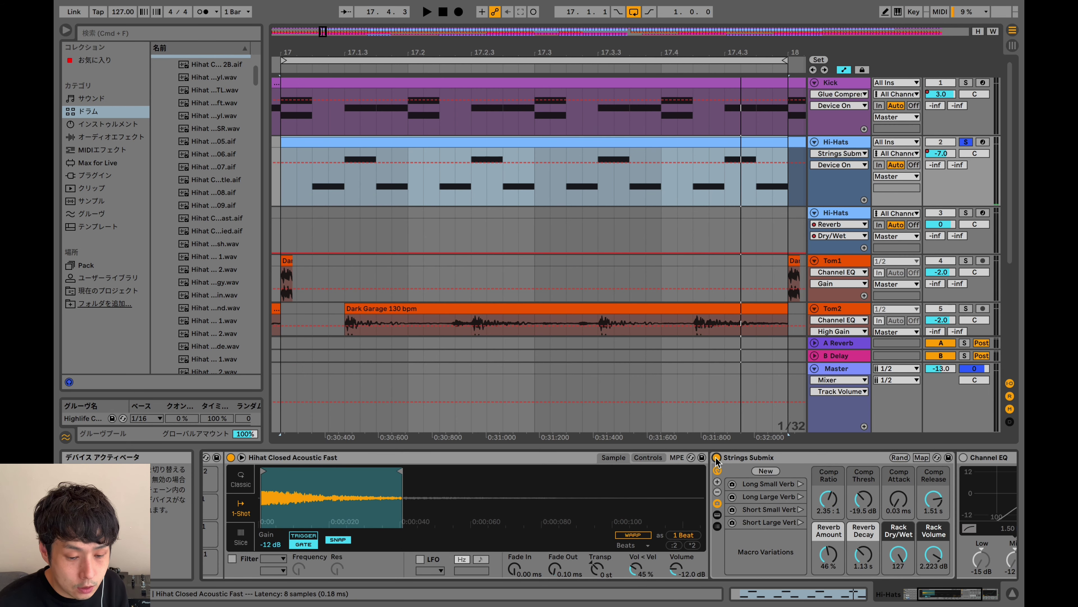
scroll(625, 533, left, 4)
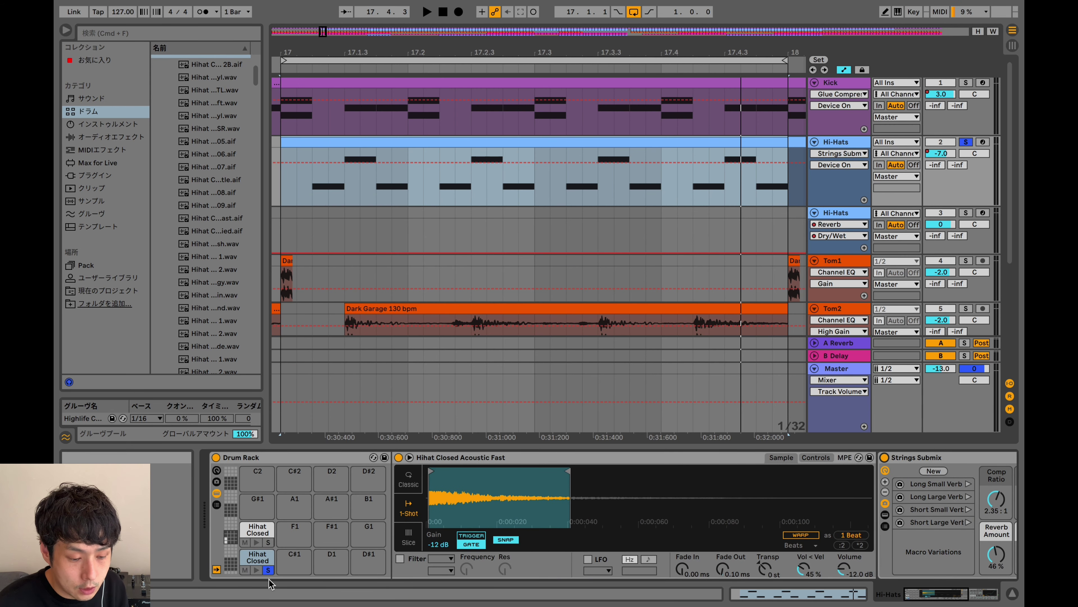
click(257, 570)
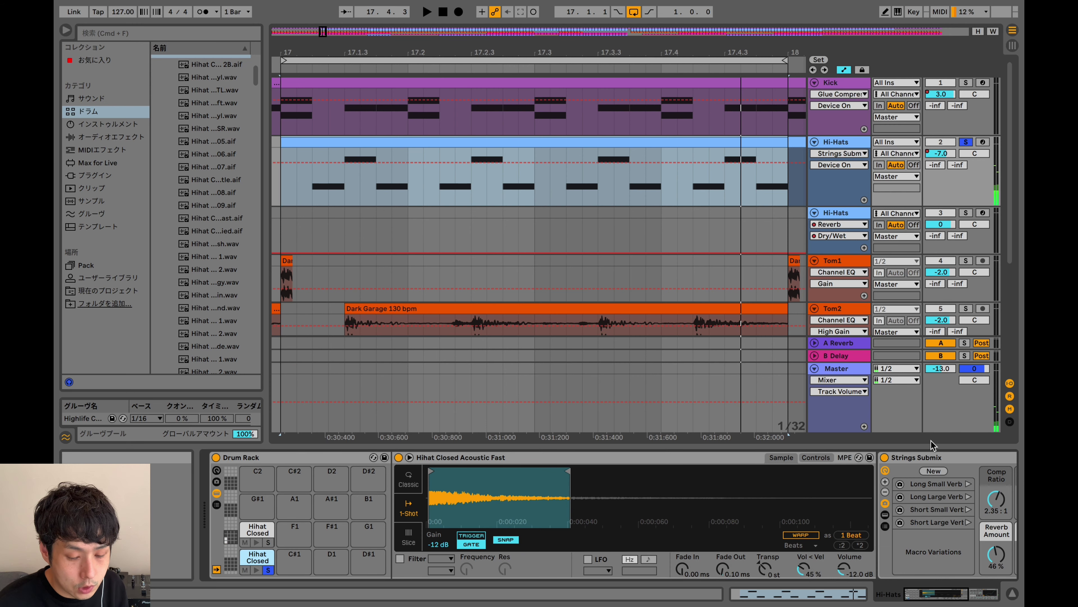
Step: Turn Channel EQ back on for the Hihat Closed Acoustic Fast pad and audition it with both effects
scroll(769, 463, right, 5)
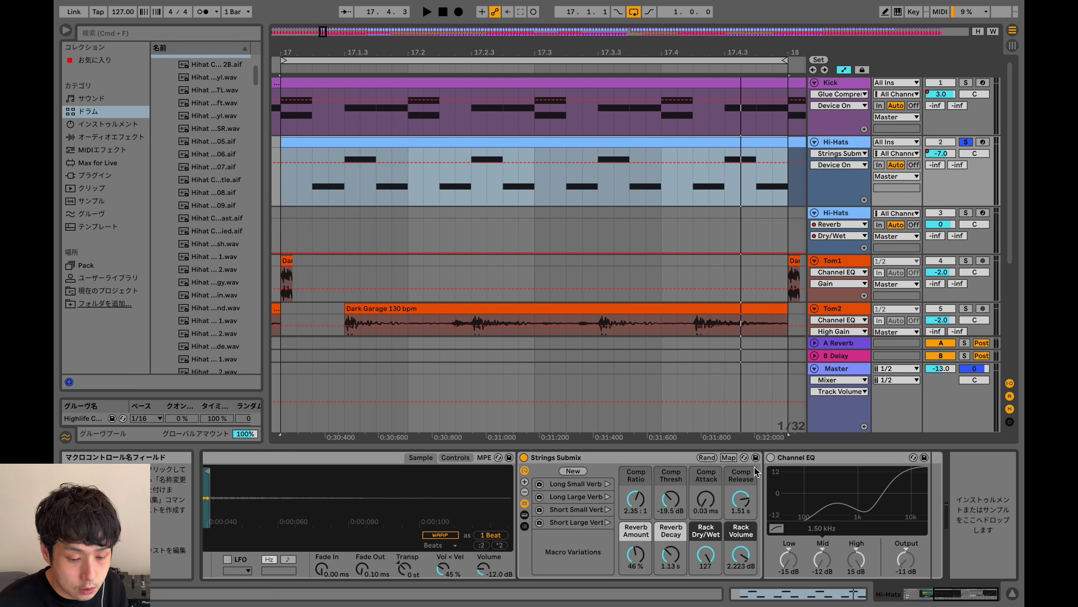
click(771, 457)
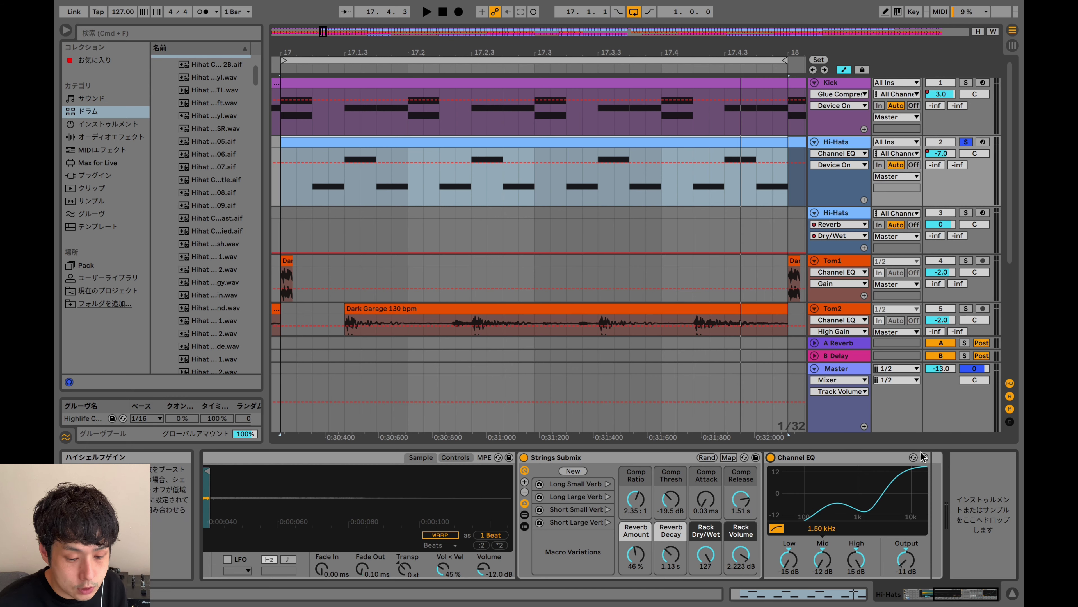
scroll(552, 531, left, 5)
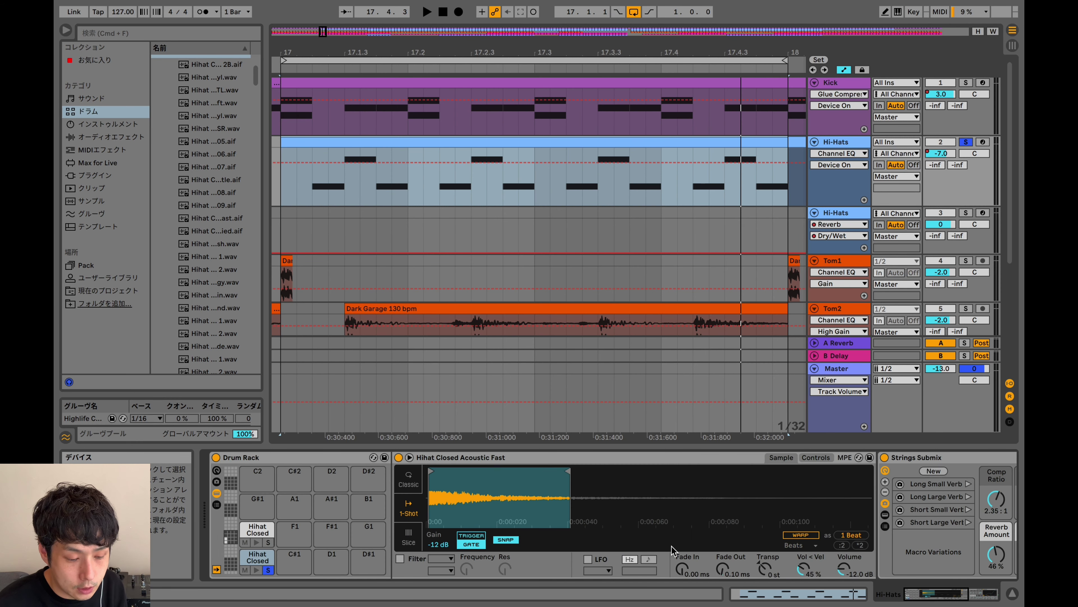
click(258, 570)
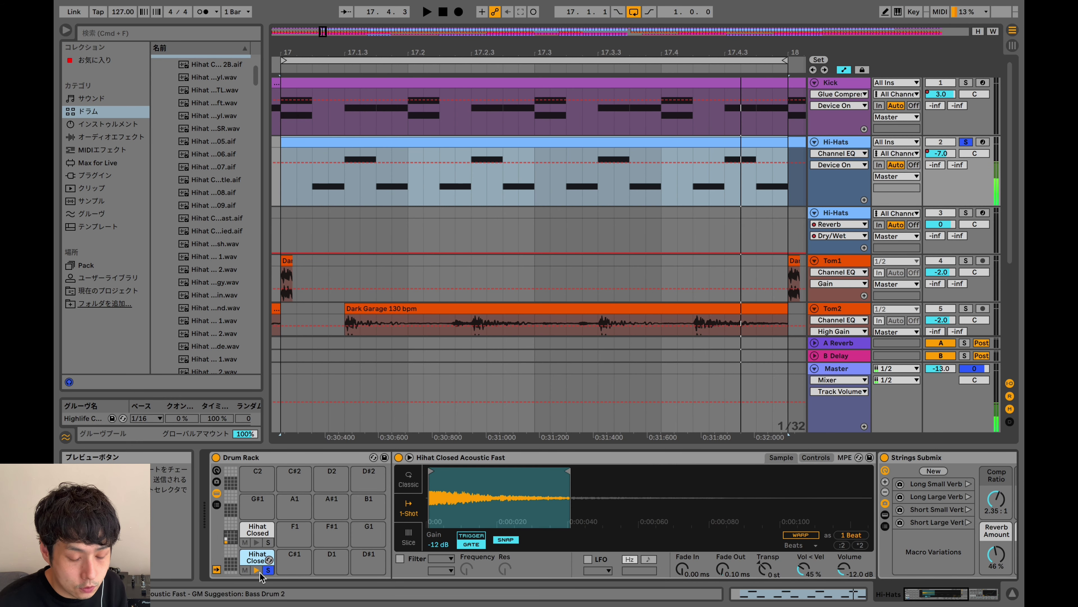
Step: Play the loop with a single hi-hat pad soloed, clear the pad solos, and play both hi-hats together
key(space)
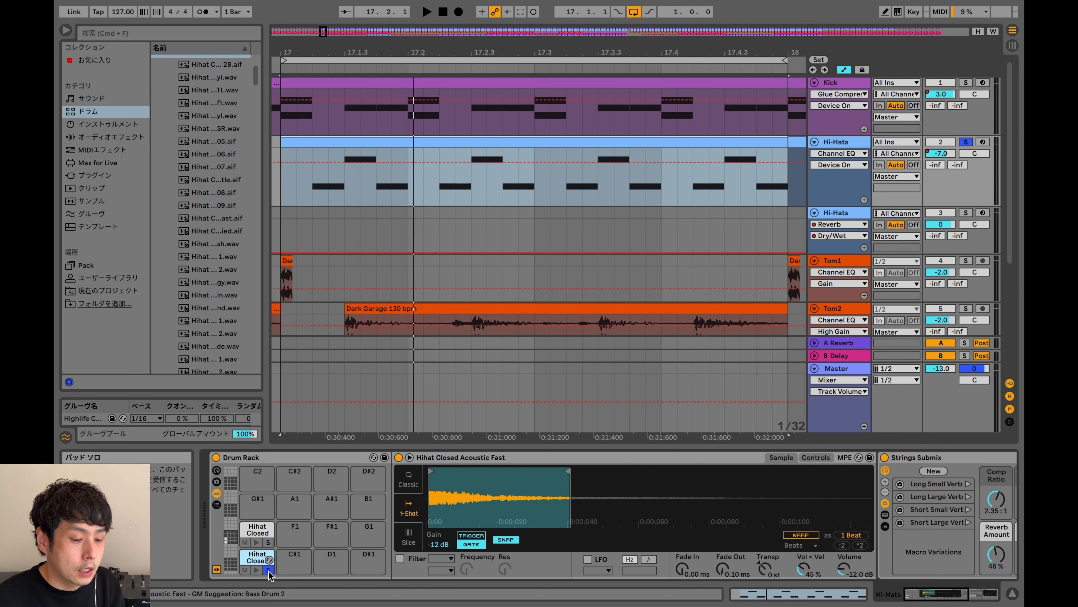
key(space)
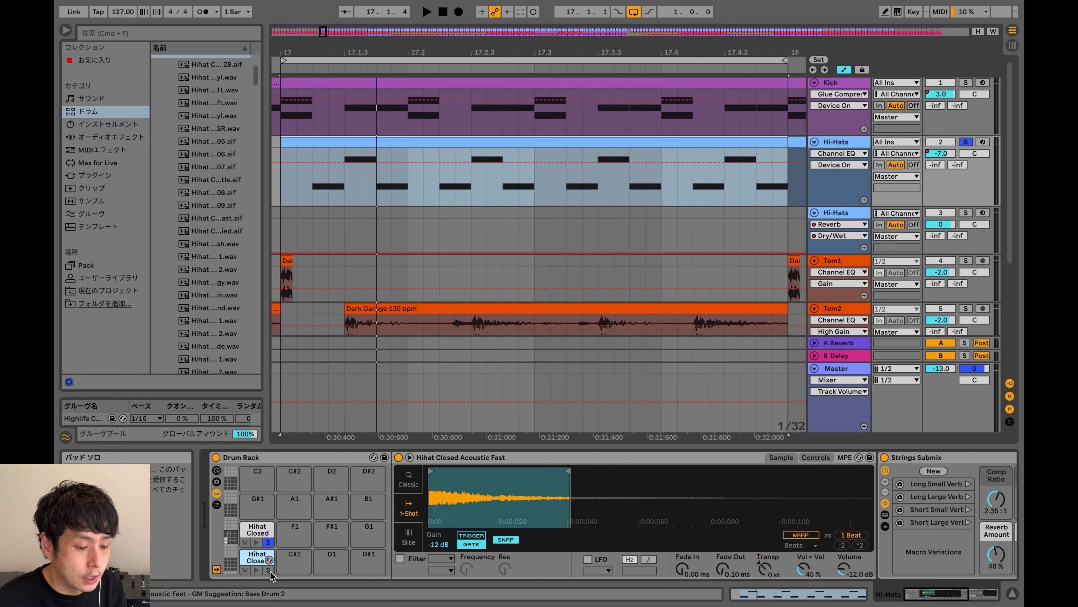
click(268, 570)
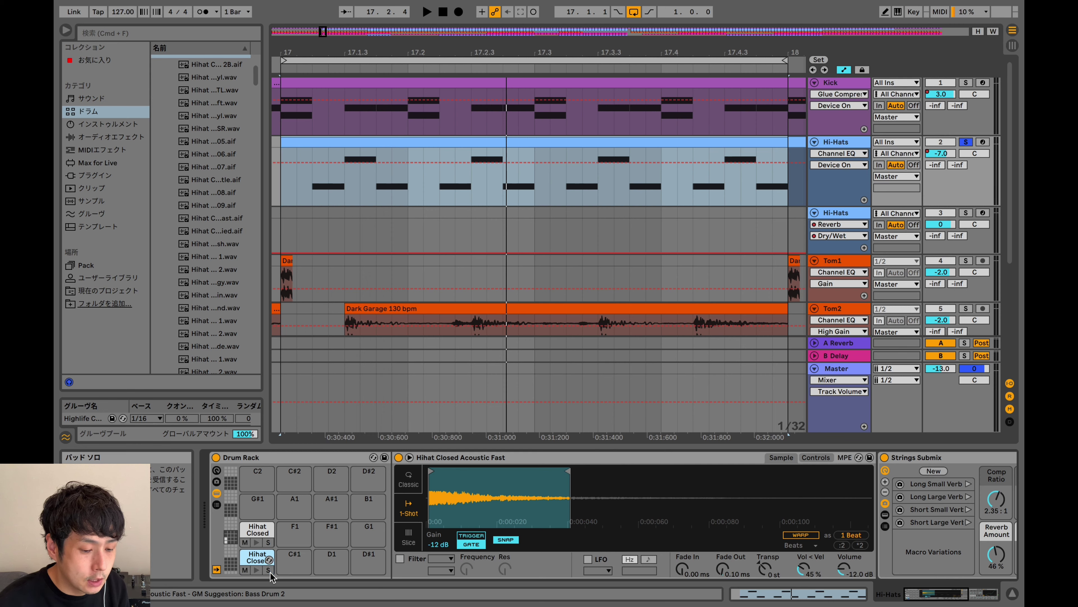
key(space)
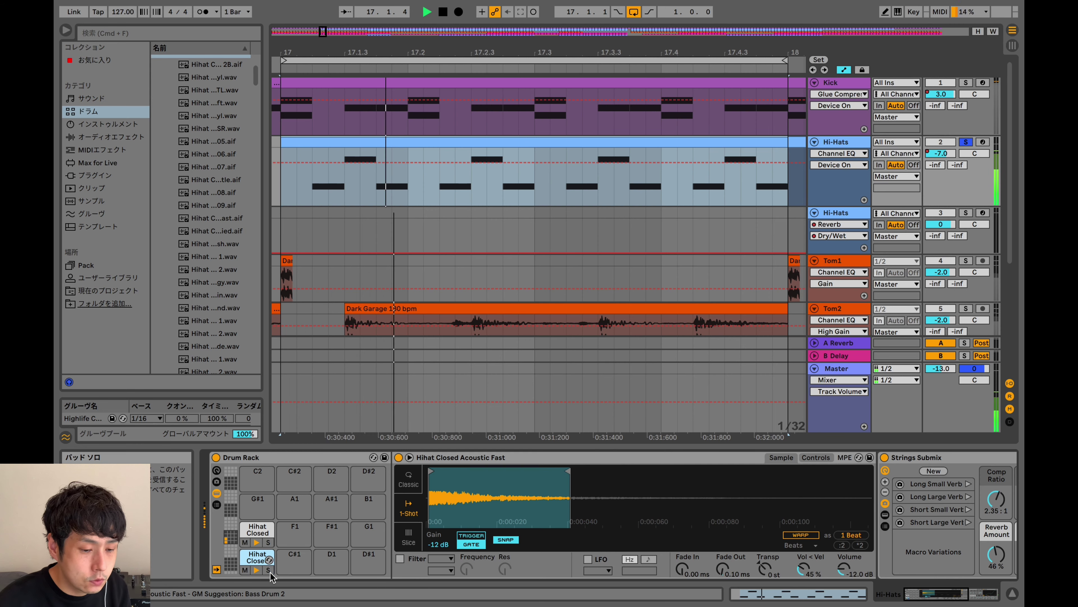
Step: Alternate the solo between the Hihat Closed Blade and Hihat Closed Acoustic Fast pads during playback, ending with both unsoloed
click(268, 545)
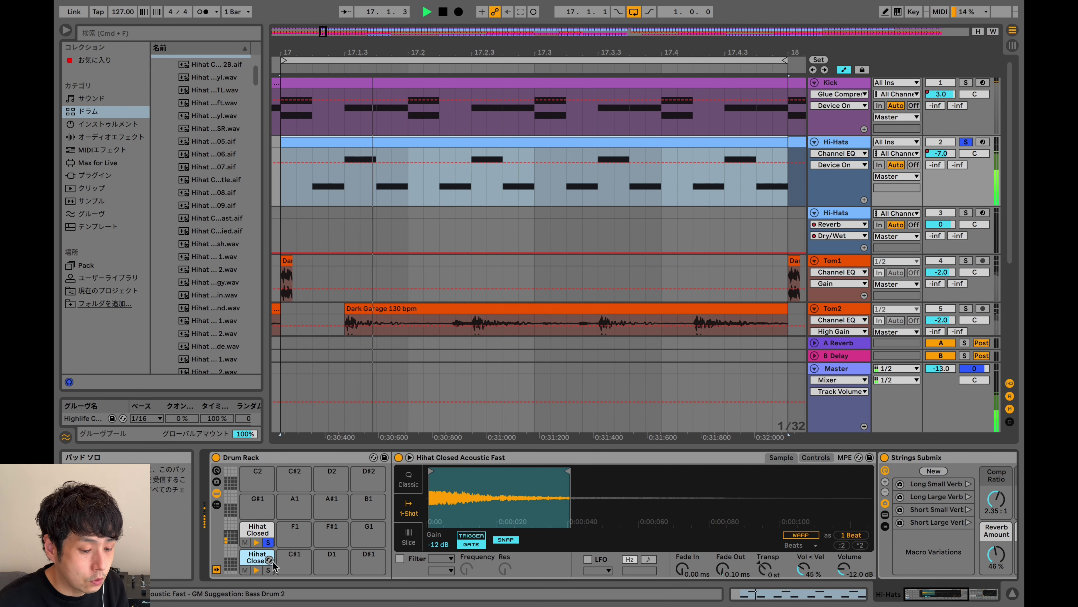
click(268, 568)
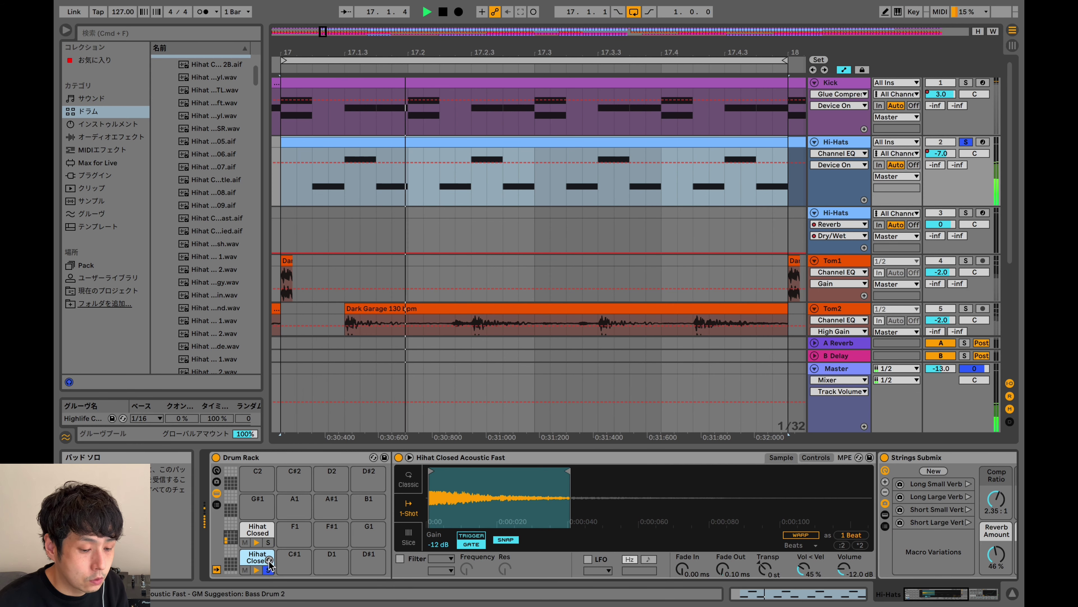
click(269, 543)
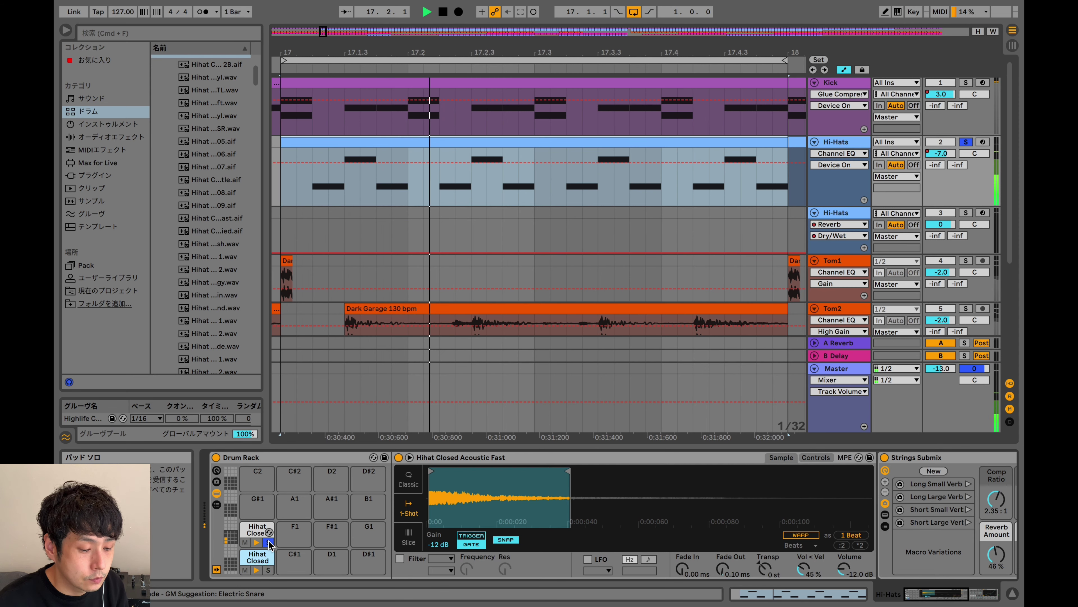
click(268, 570)
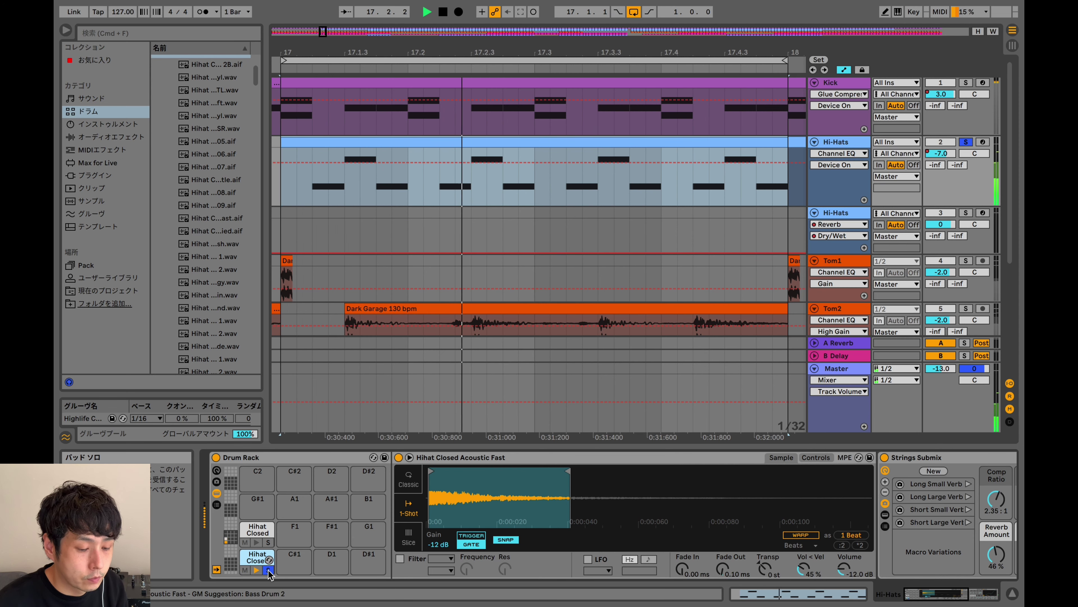
click(268, 569)
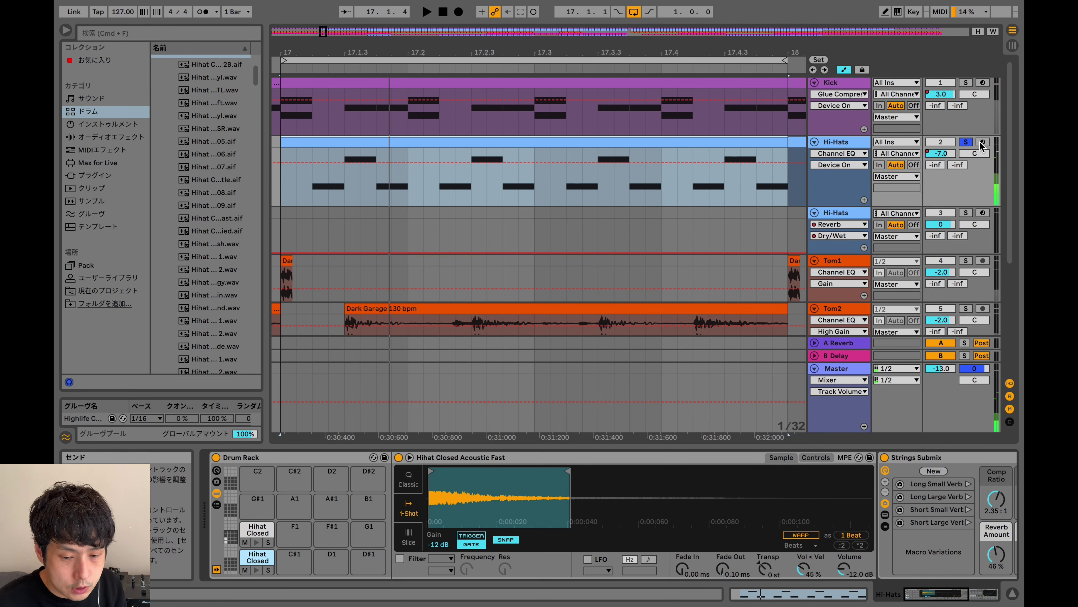
Step: Unsolo the first Hi-Hats track and compare the full loop with its monitoring set to In and back to Auto
click(966, 143)
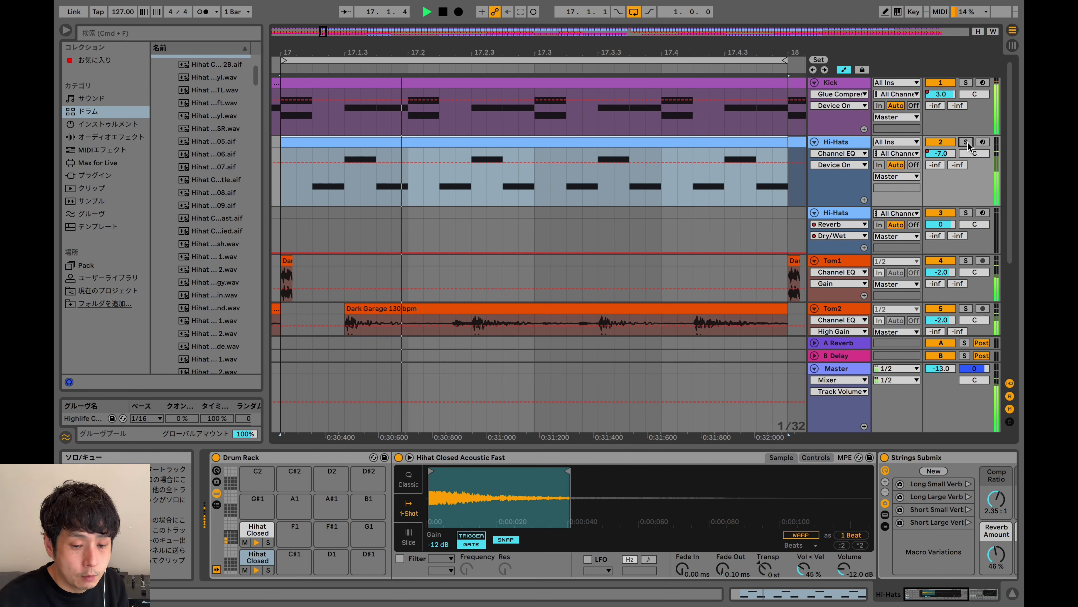
key(space)
click(880, 166)
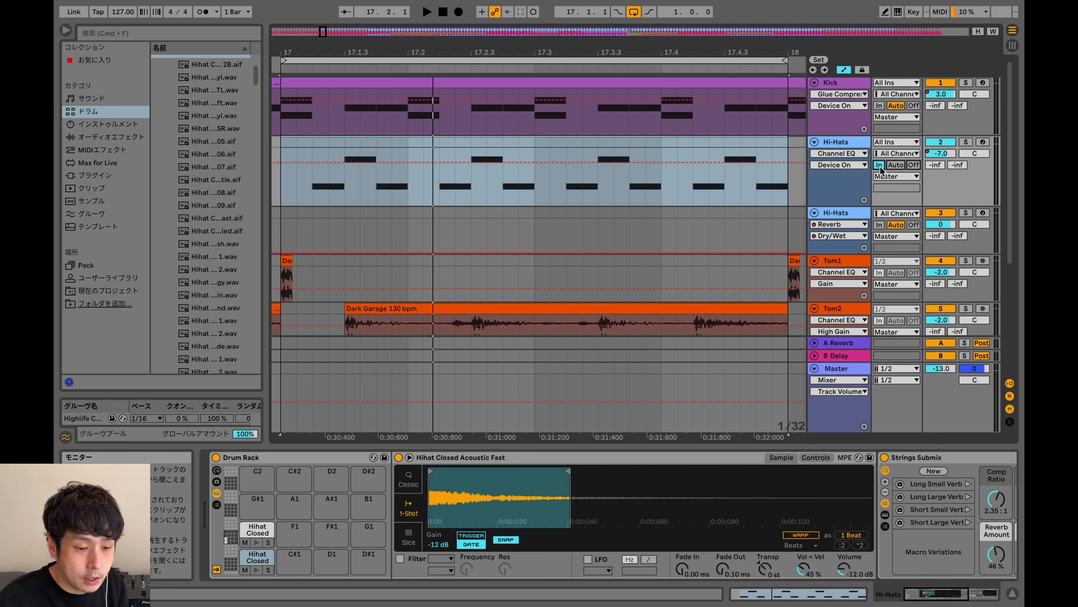
key(space)
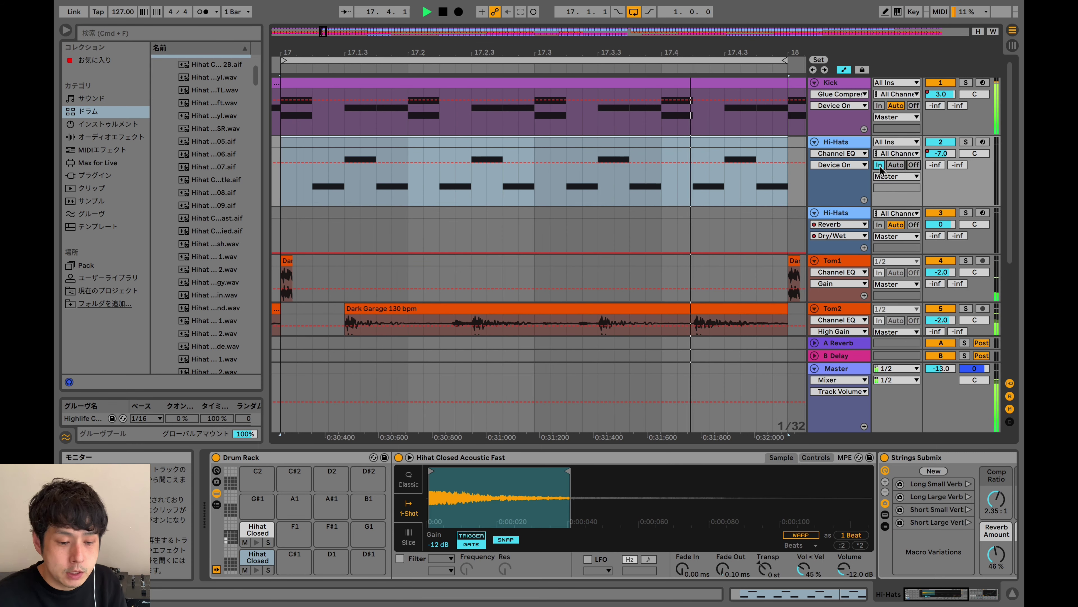
click(878, 165)
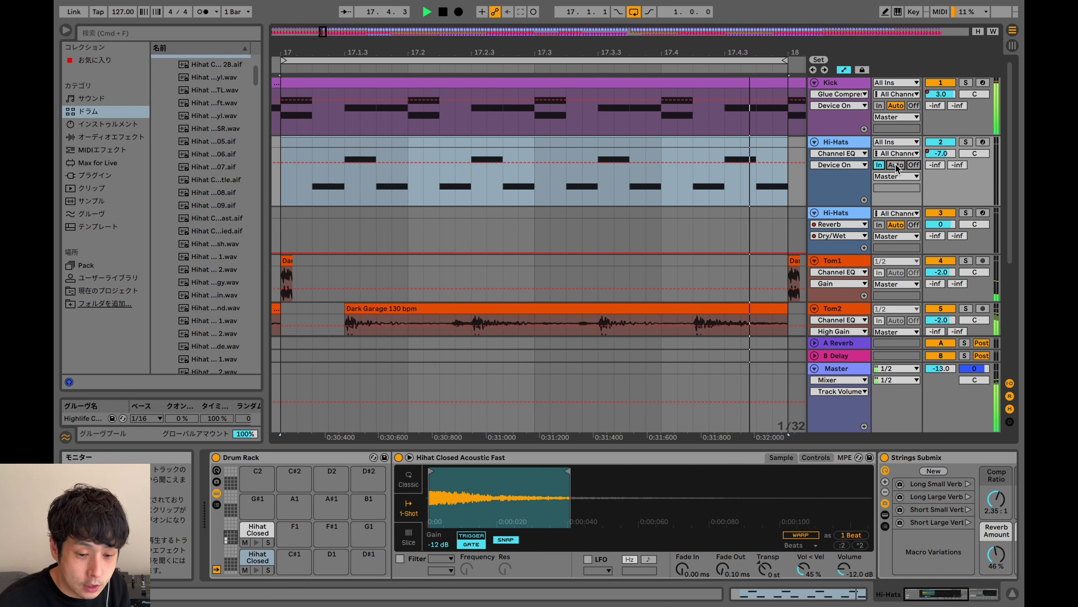
click(896, 165)
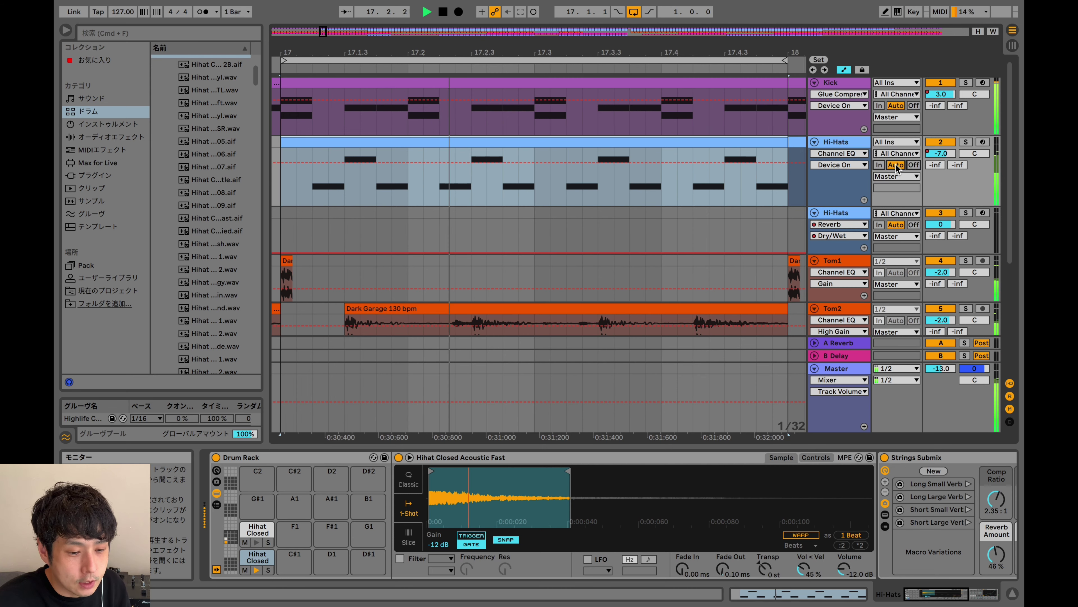
Step: Compare the loop with the Kick track's monitoring set to In and back to Auto
click(880, 106)
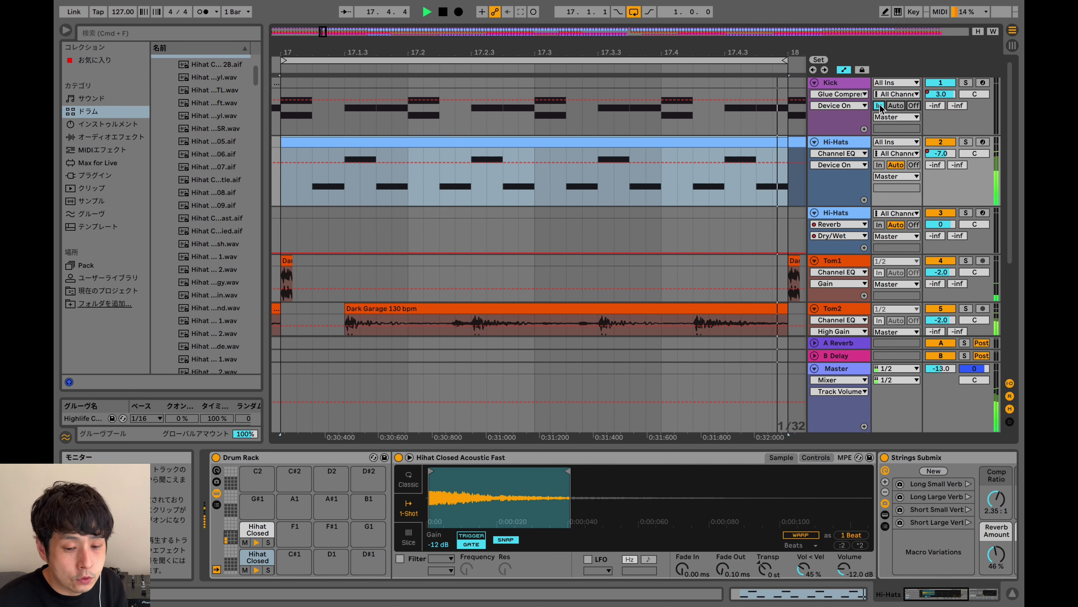
click(896, 105)
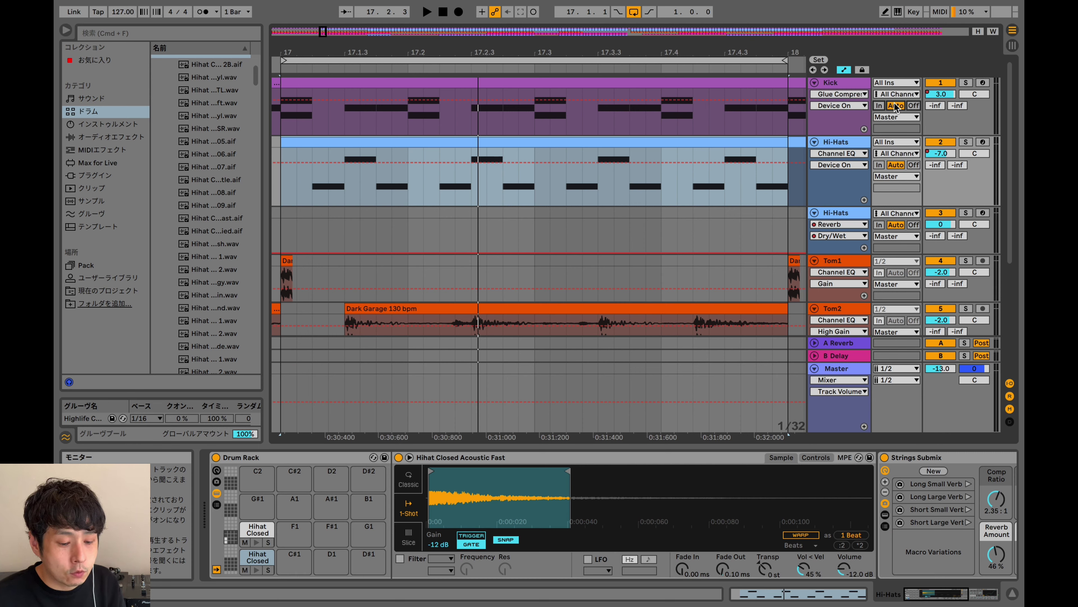
key(space)
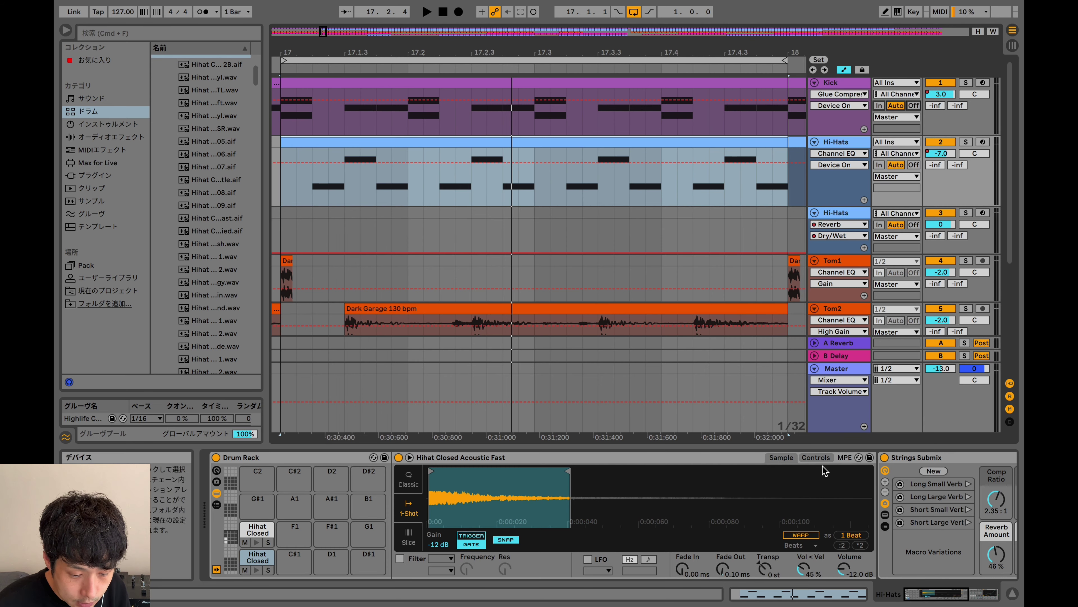
Step: Open the hi-hat clip's MIDI notes and examine the Hihat Closed Blade and Hihat Closed Acoustic Fast note patterns
click(759, 592)
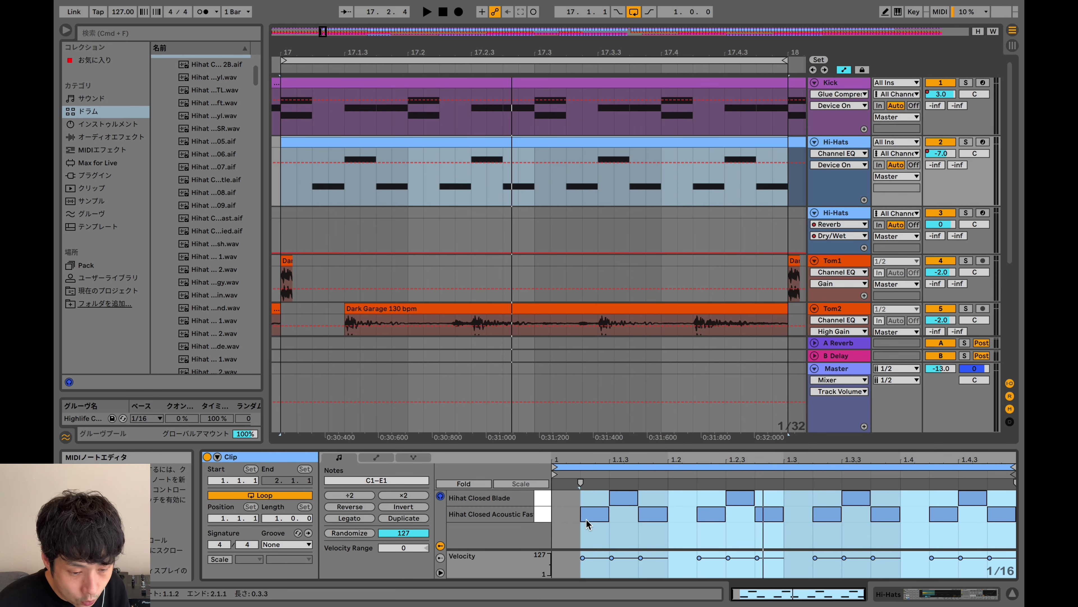
click(563, 492)
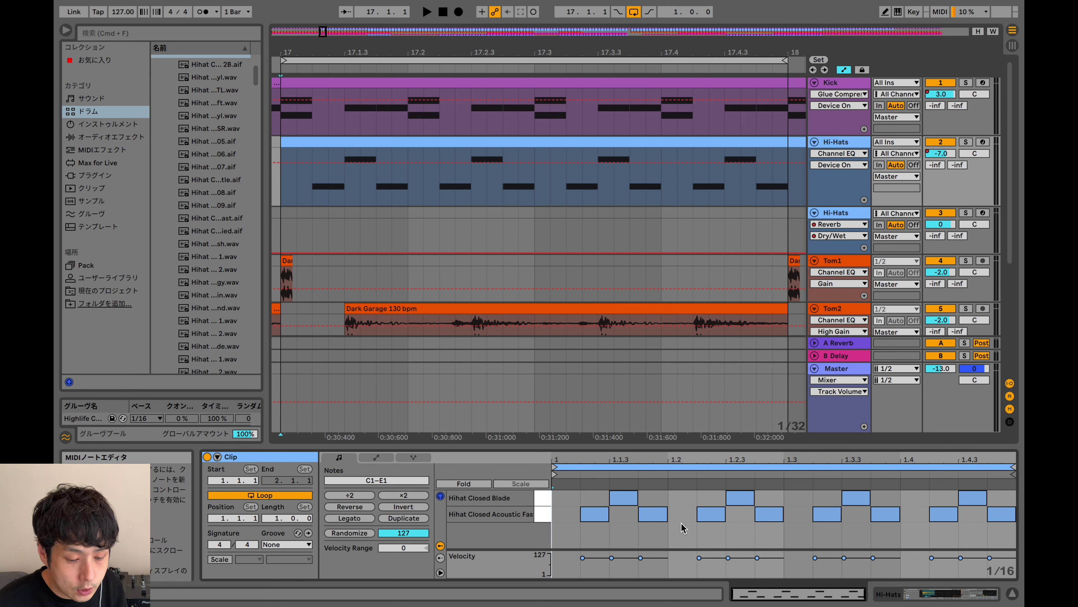
click(546, 501)
click(543, 512)
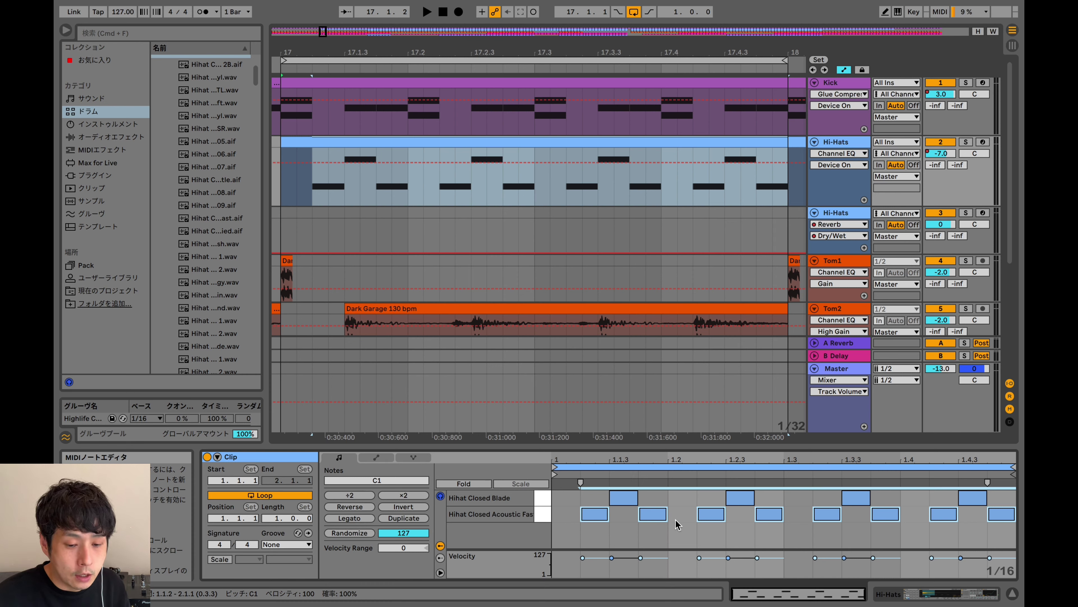
click(563, 519)
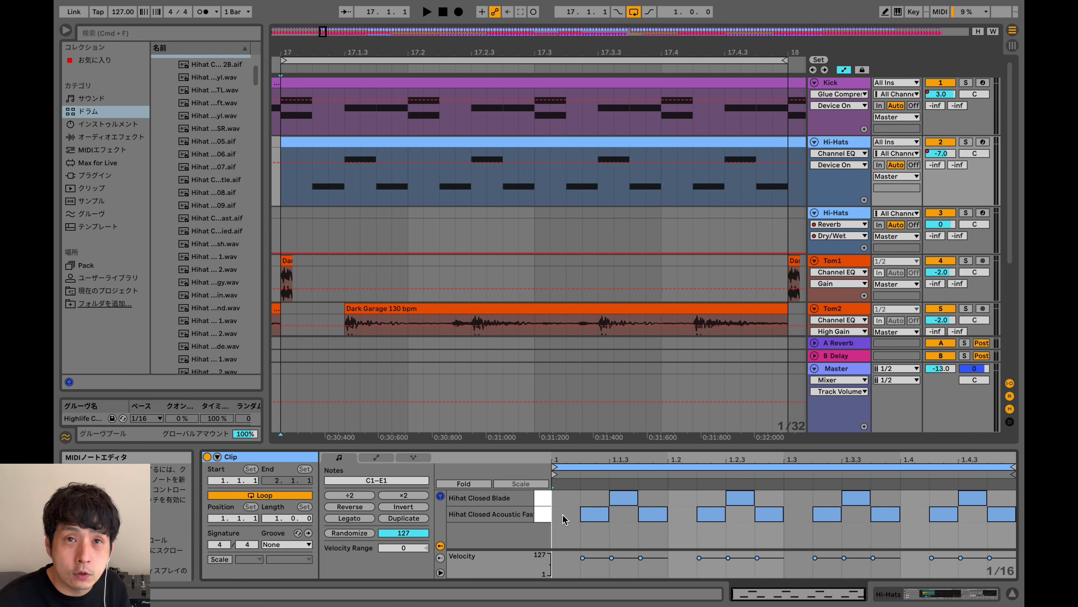